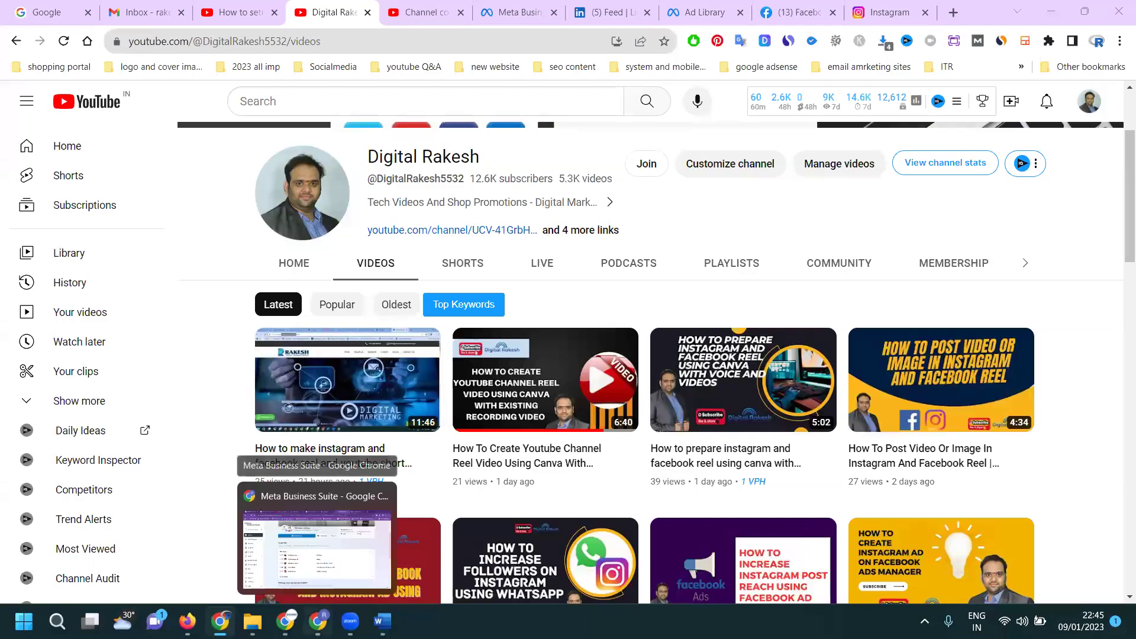
Look over the RK Used Laptops website and Facebook page, then return to Meta Business Suite home.
click(318, 621)
click(64, 11)
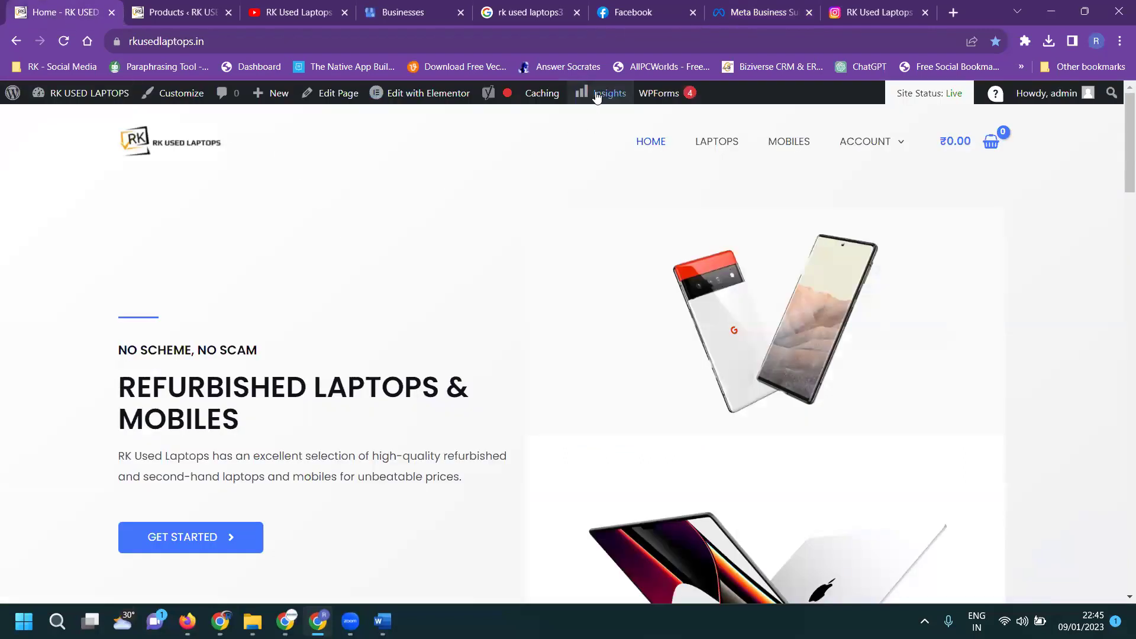
click(610, 14)
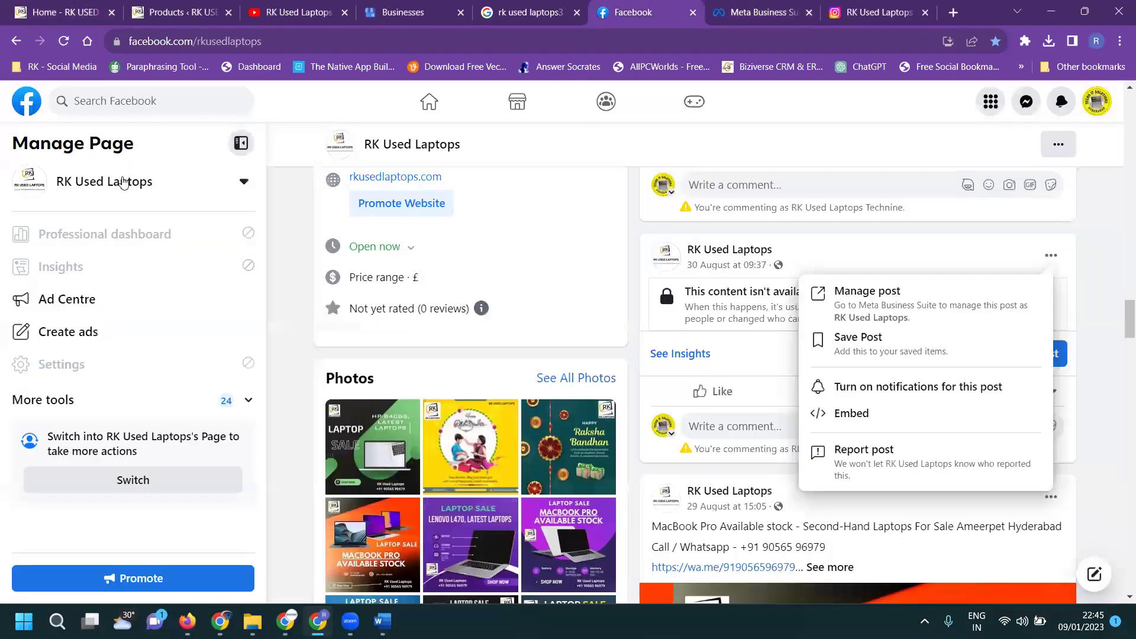
click(280, 204)
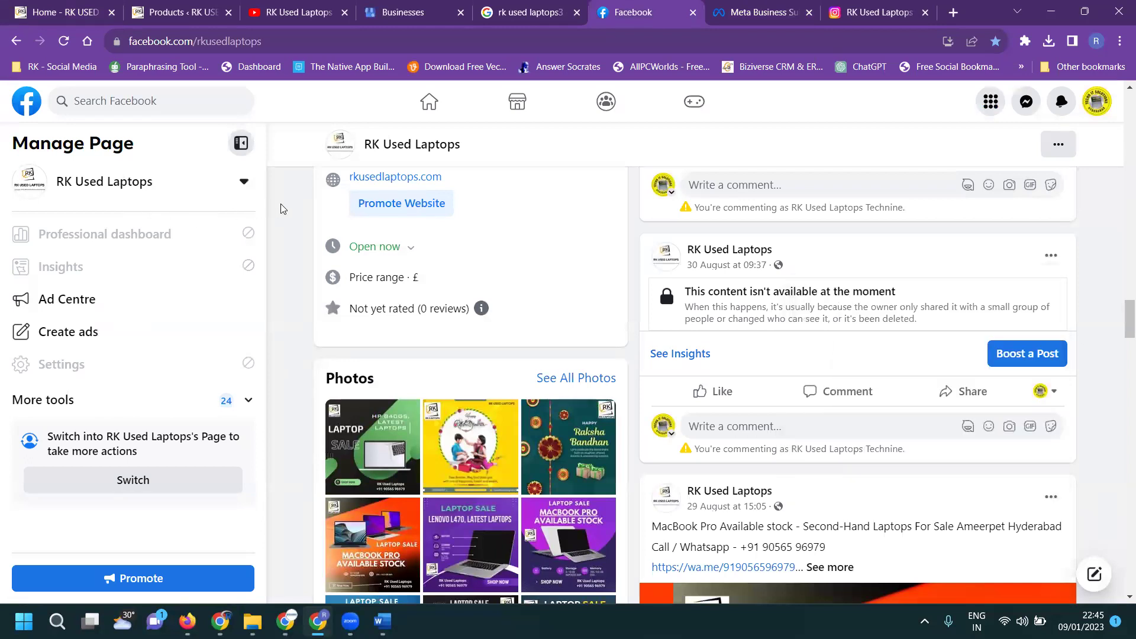
scroll(281, 233, up, 6)
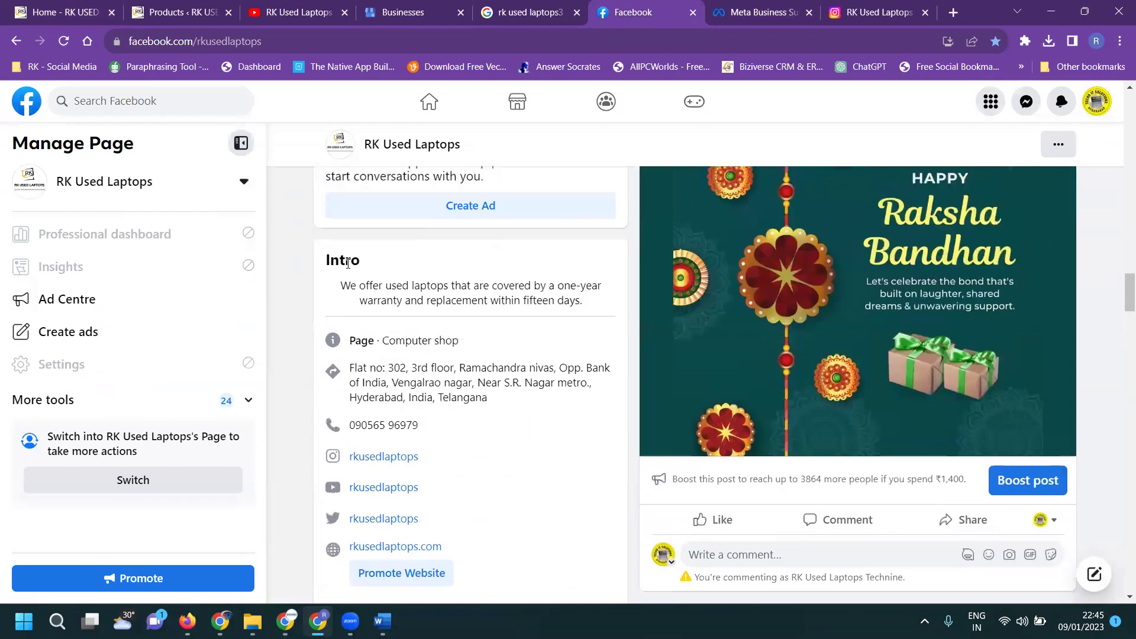
click(744, 14)
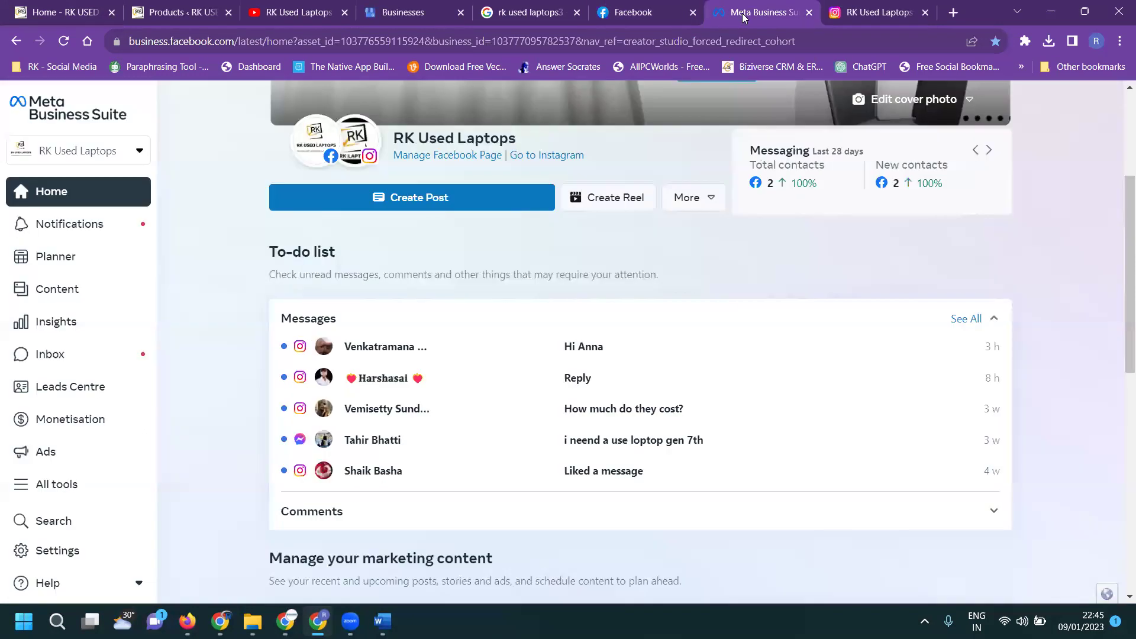
Go to the Inbox and open View all settings from its gear menu.
click(51, 355)
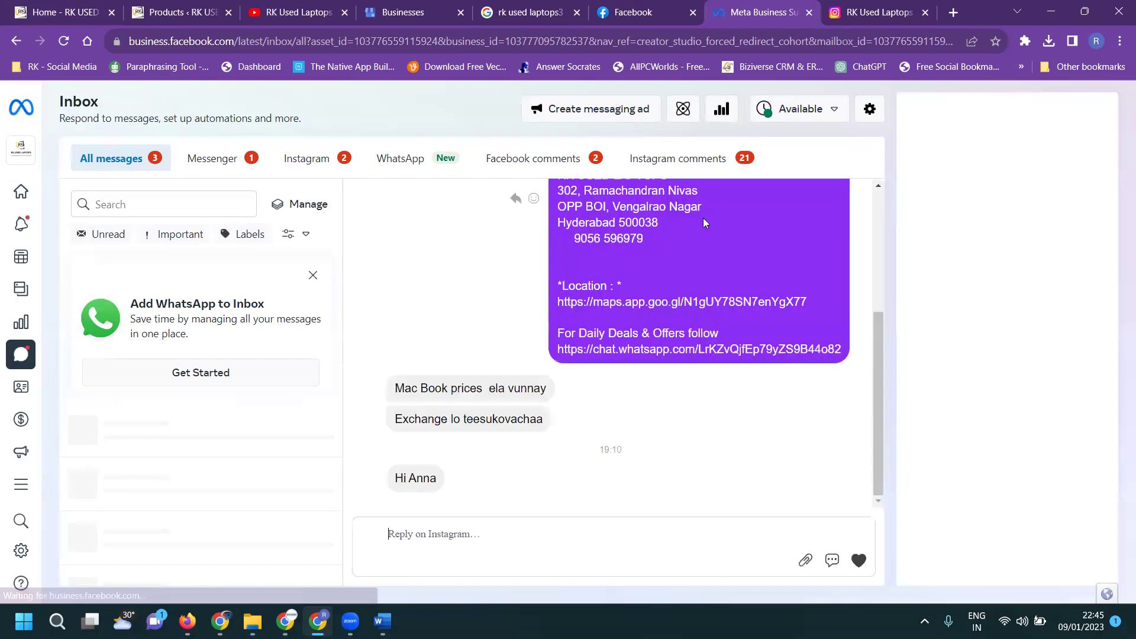
click(868, 112)
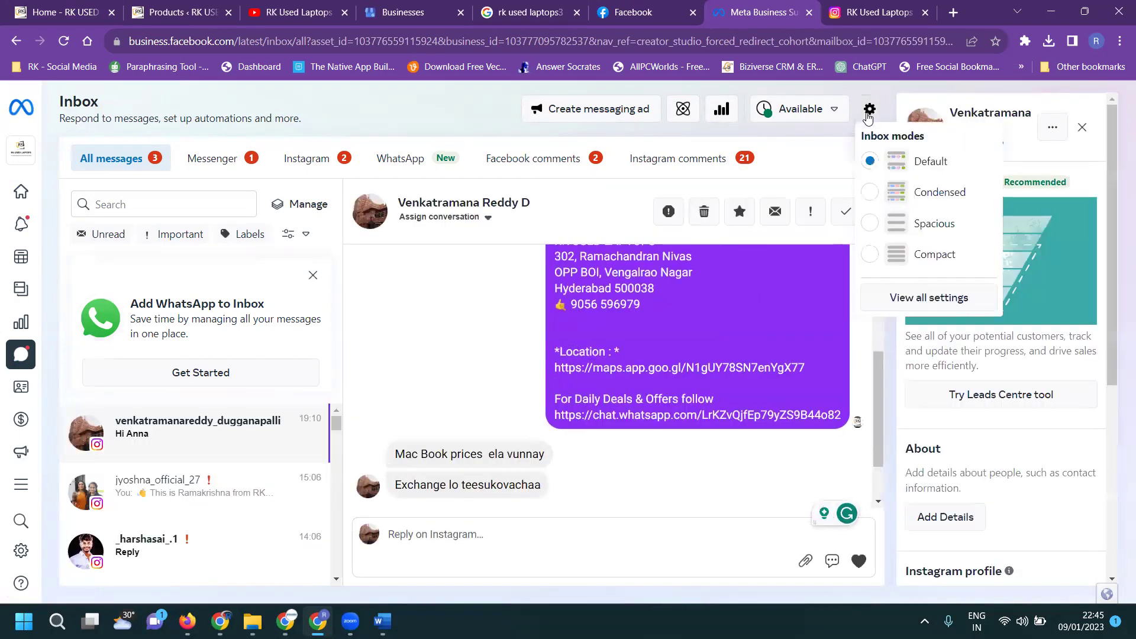
click(921, 294)
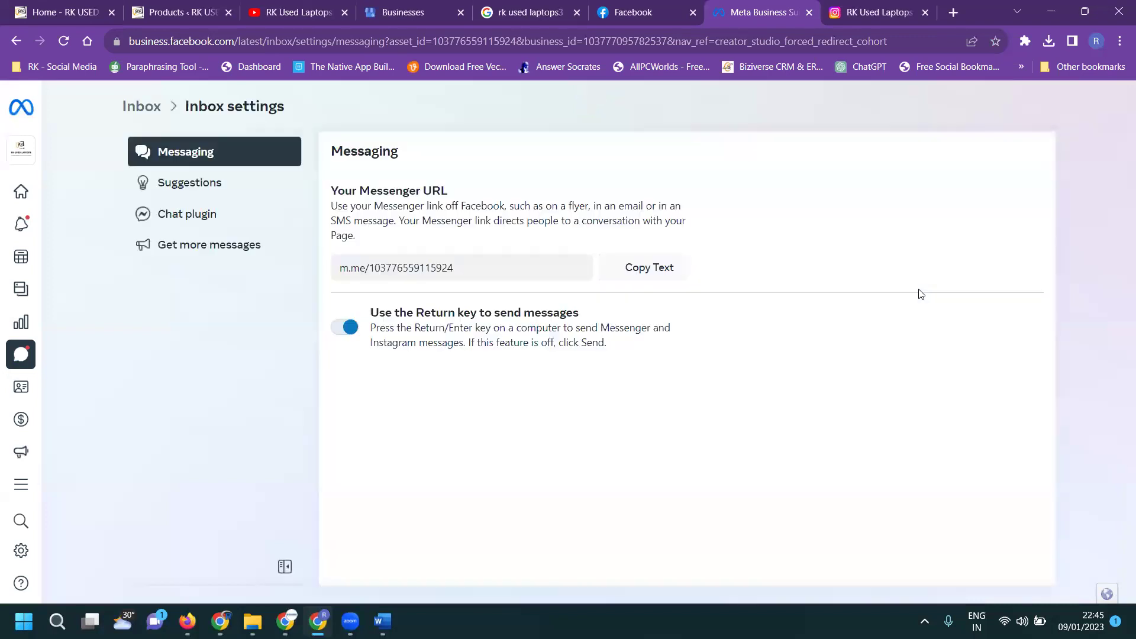
Open the Chat plugin settings and scroll down to the welcome message and FAQ section.
click(218, 223)
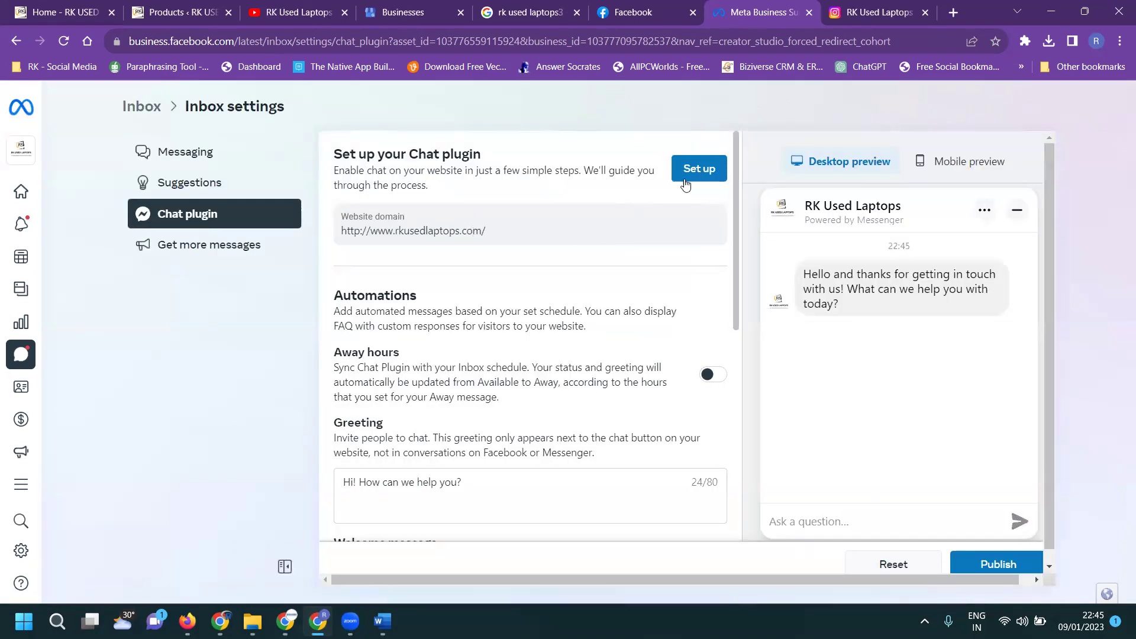
scroll(680, 205, down, 5)
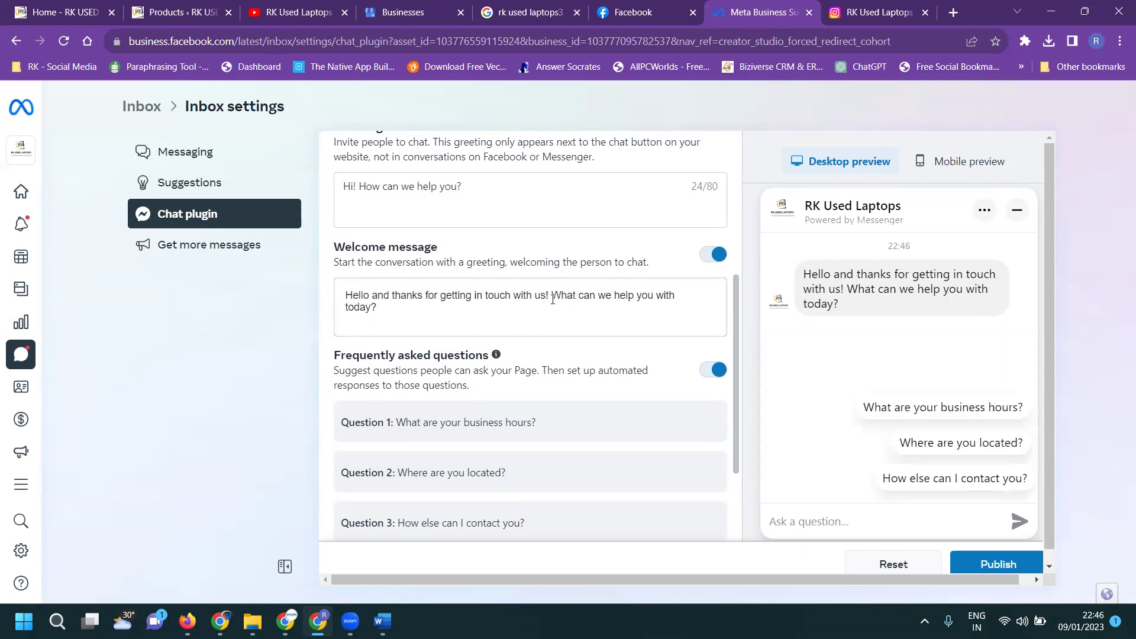
Append 'For More Details Contact -' and the shop's phone number to the welcome message, then turn off FAQs.
click(467, 316)
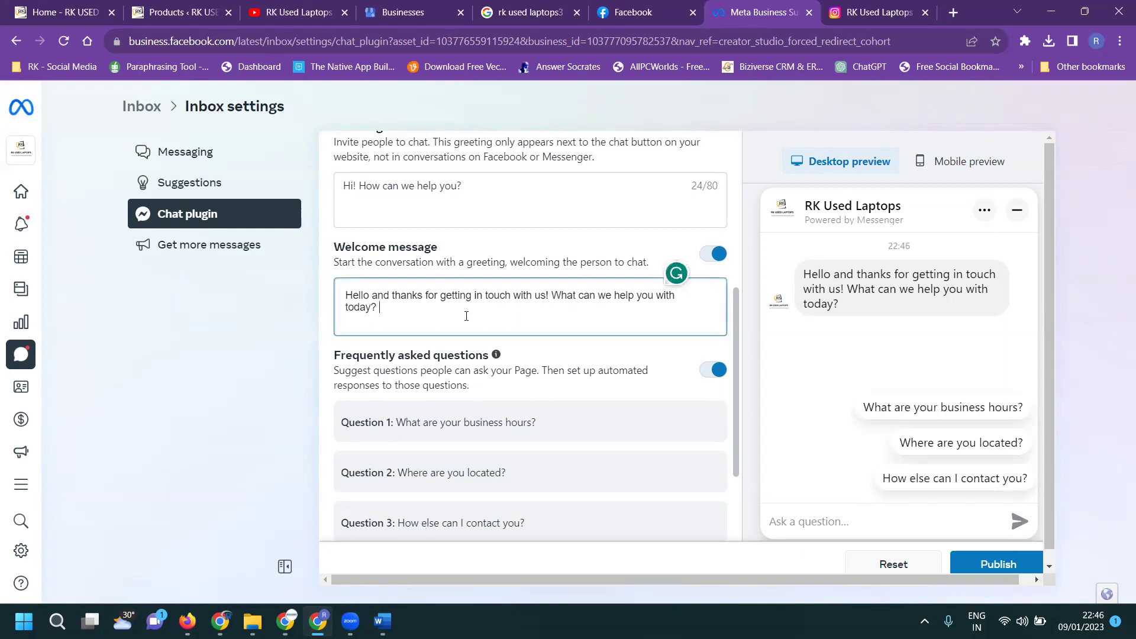
text(For More Details C)
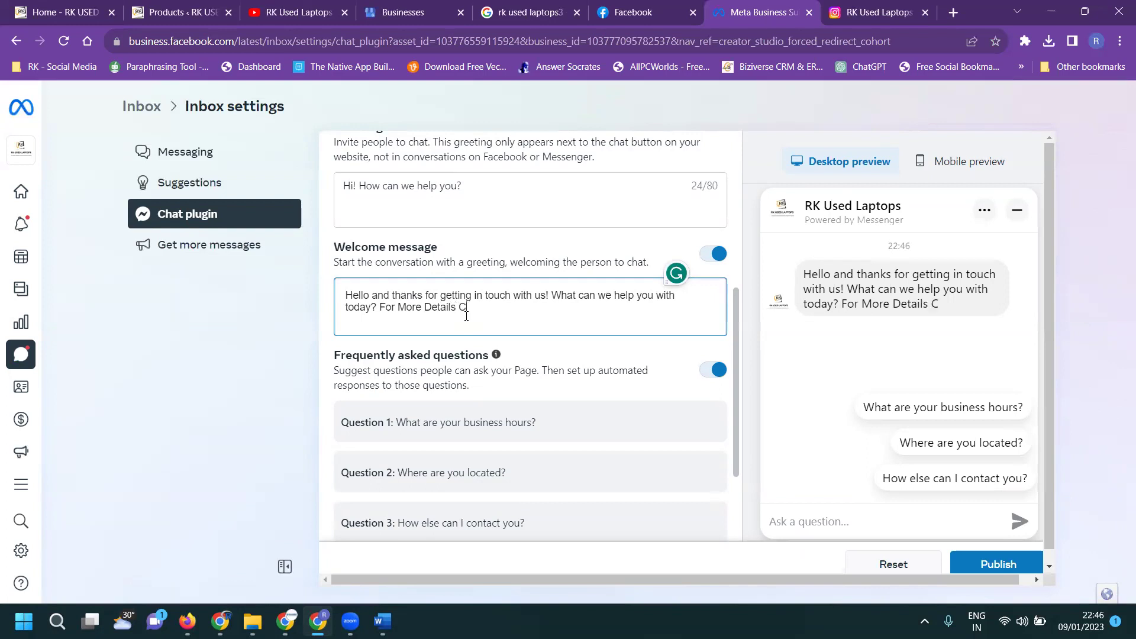
text(ontact -)
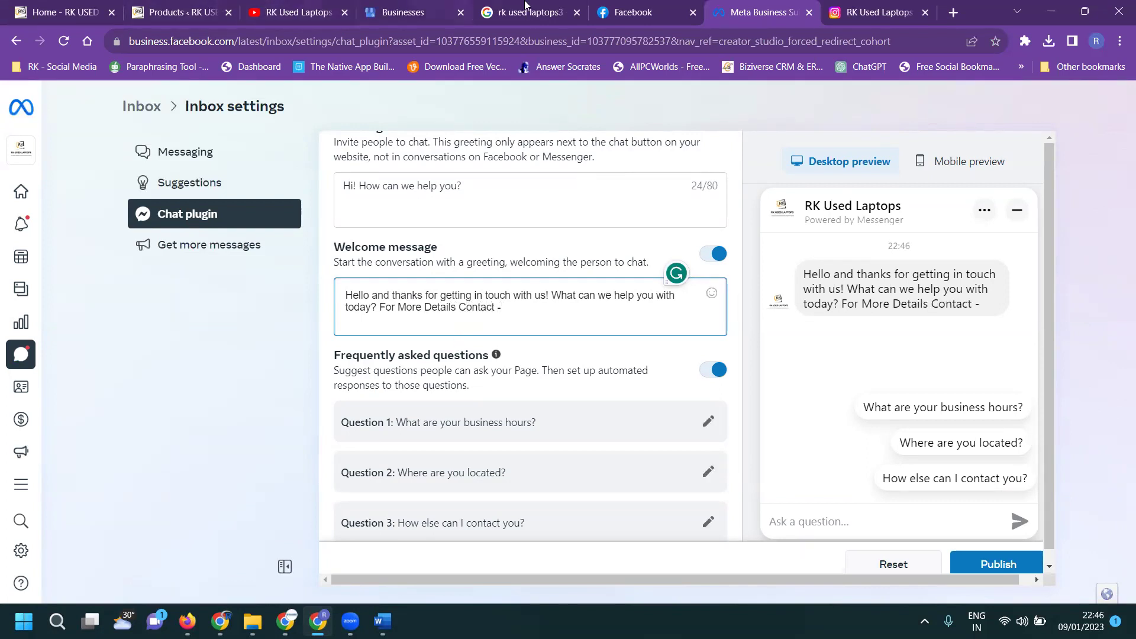
click(618, 13)
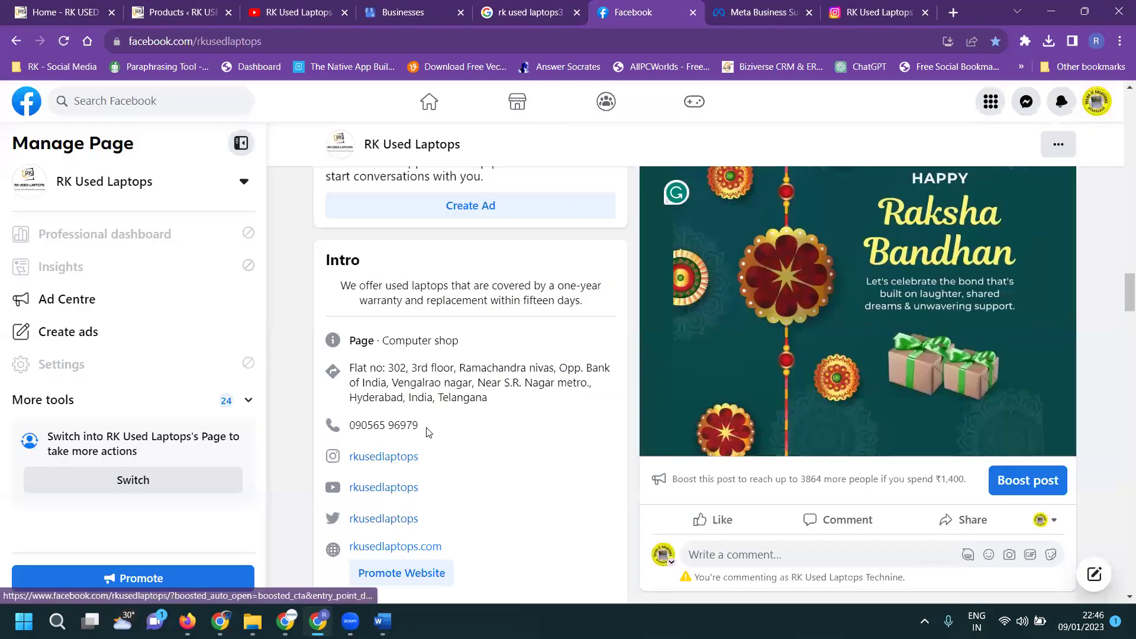
drag(428, 427, 347, 428)
key(ctrl+c)
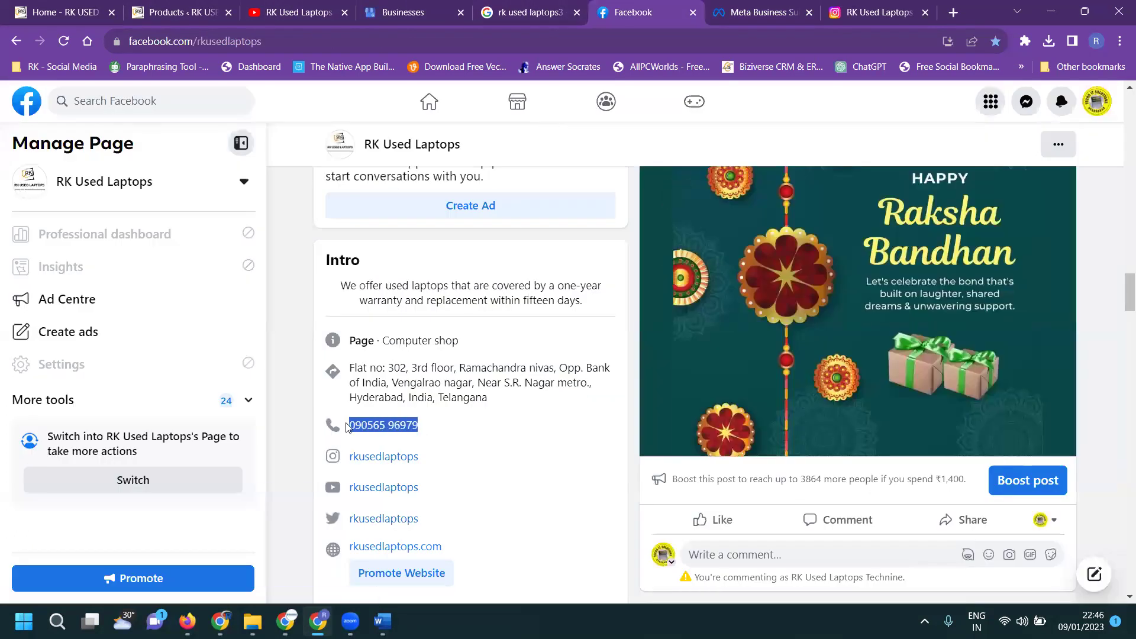
click(739, 18)
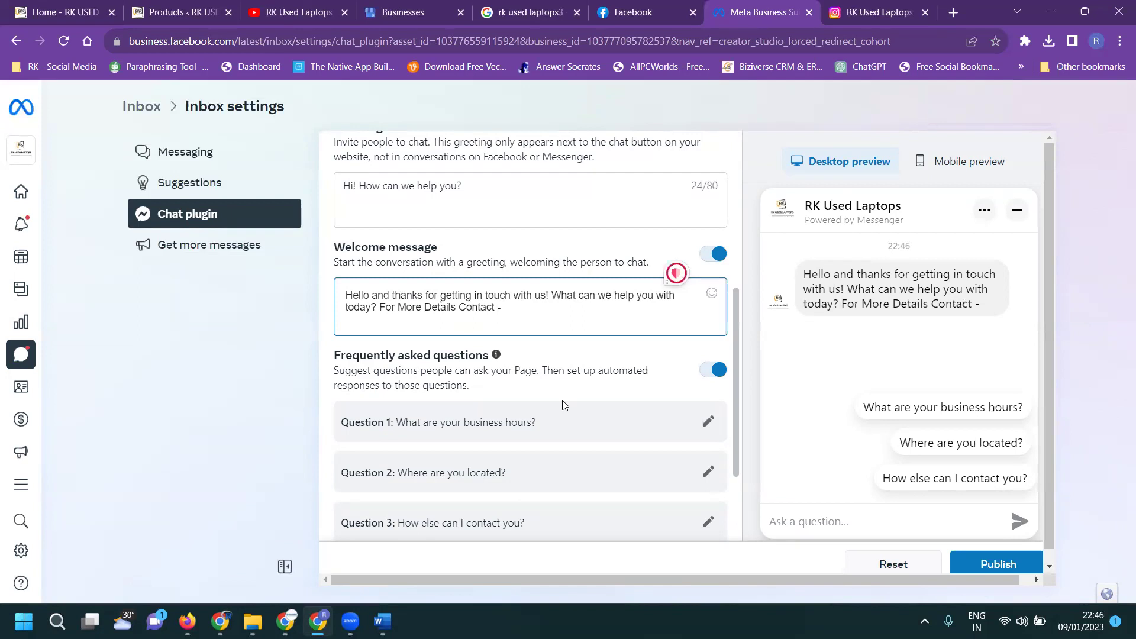
key(ctrl+v)
scroll(556, 372, down, 1)
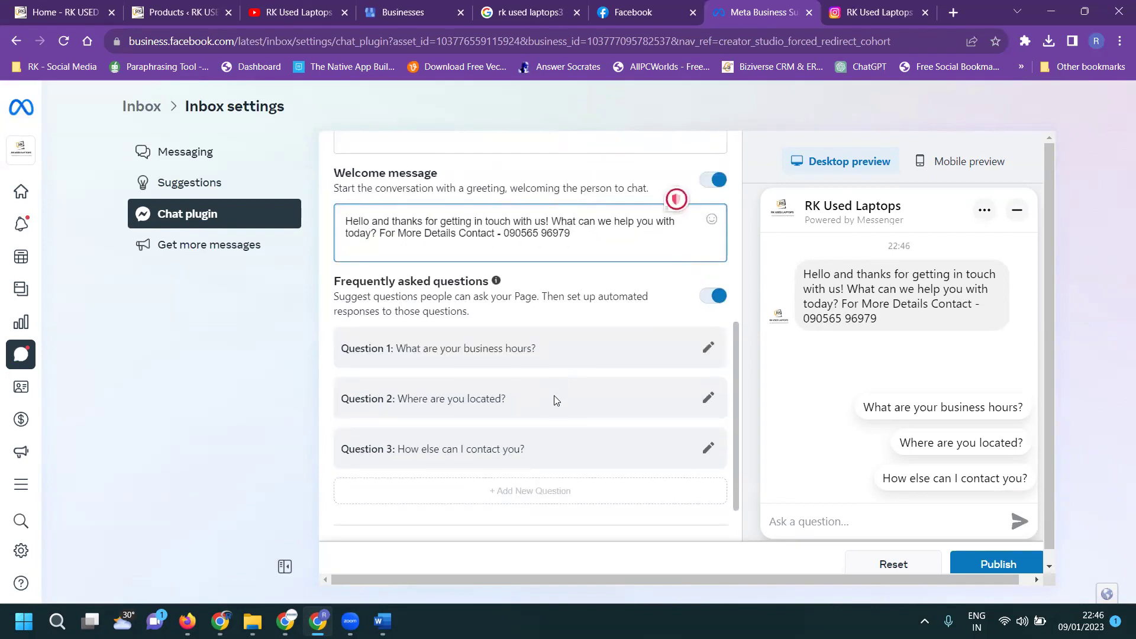
click(713, 295)
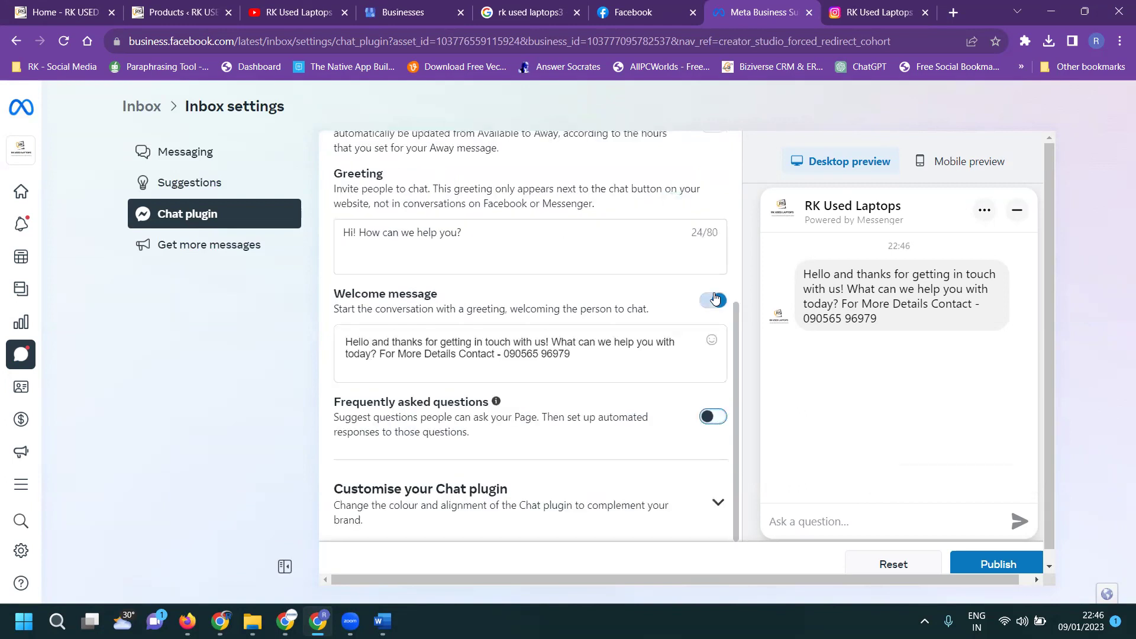
Make the chat button show icon and text with the square bubble icon style.
click(718, 502)
scroll(653, 325, down, 3)
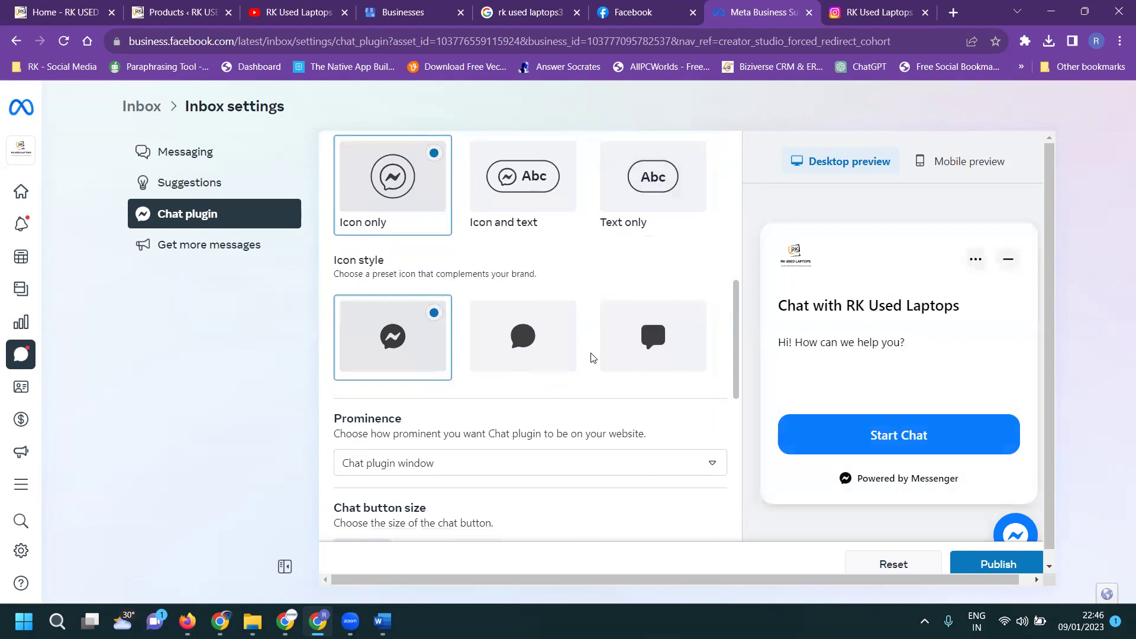
click(532, 185)
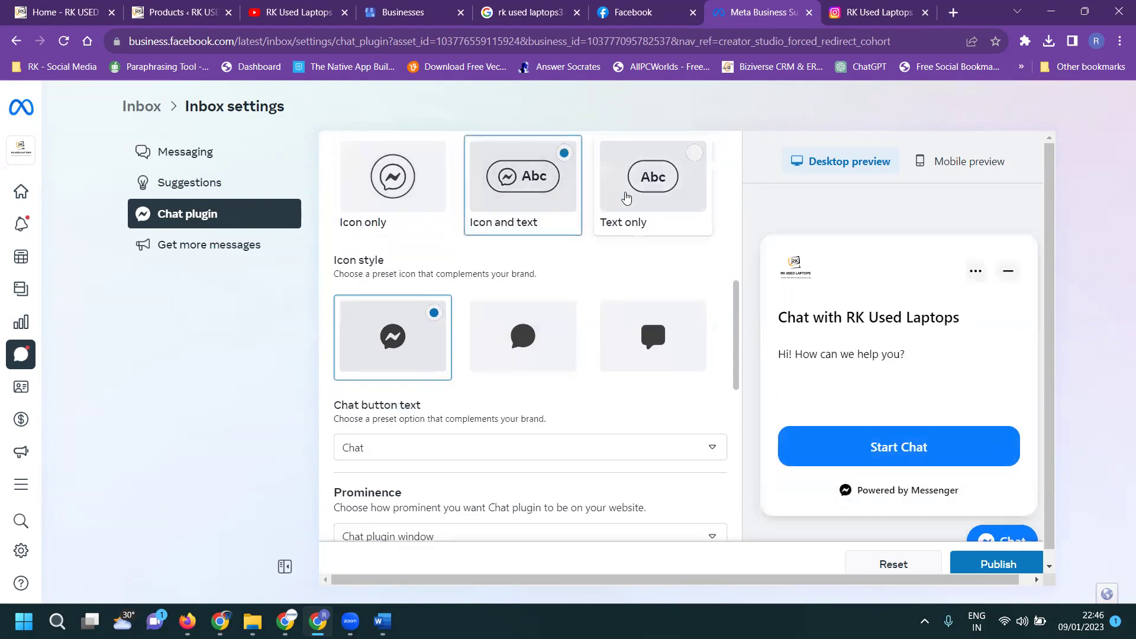
scroll(619, 234, down, 1)
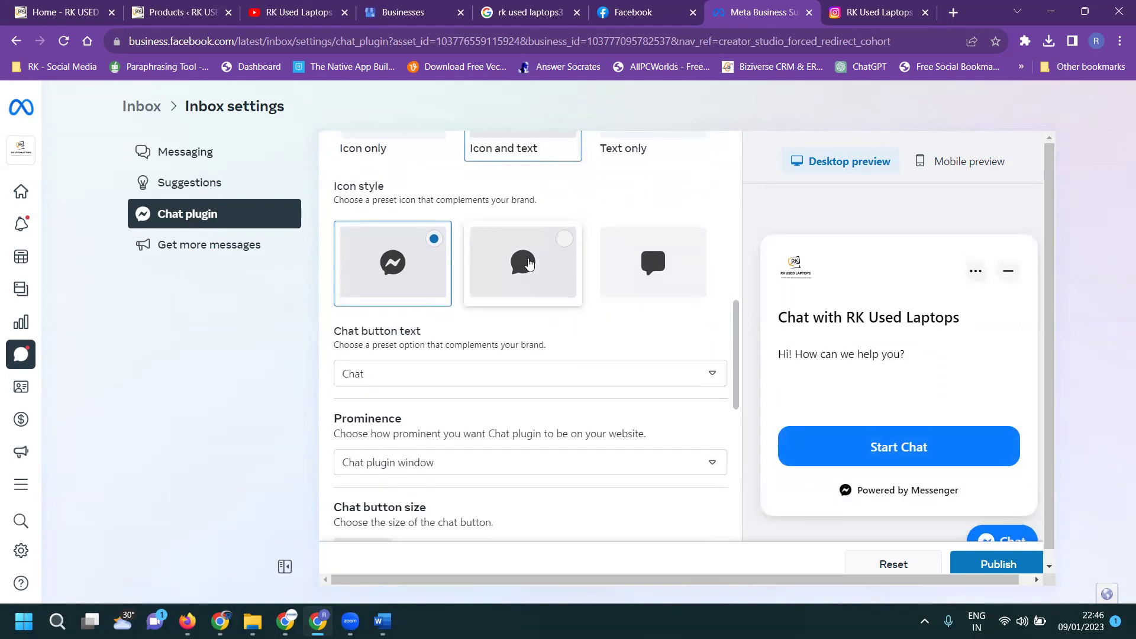
click(523, 262)
click(642, 264)
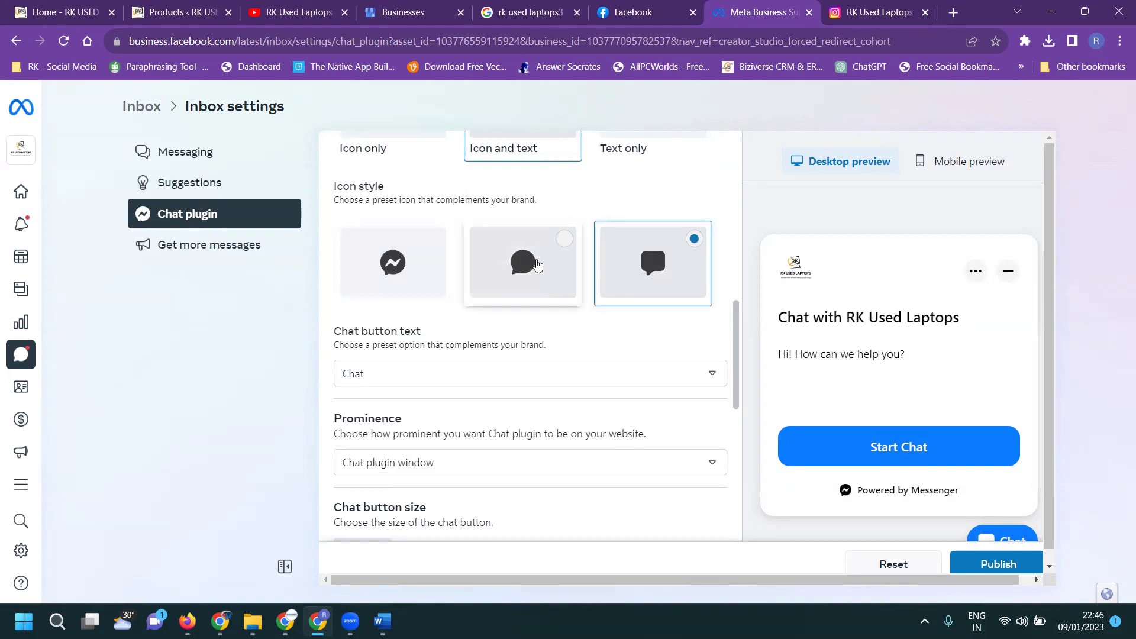
click(509, 263)
click(418, 264)
click(637, 269)
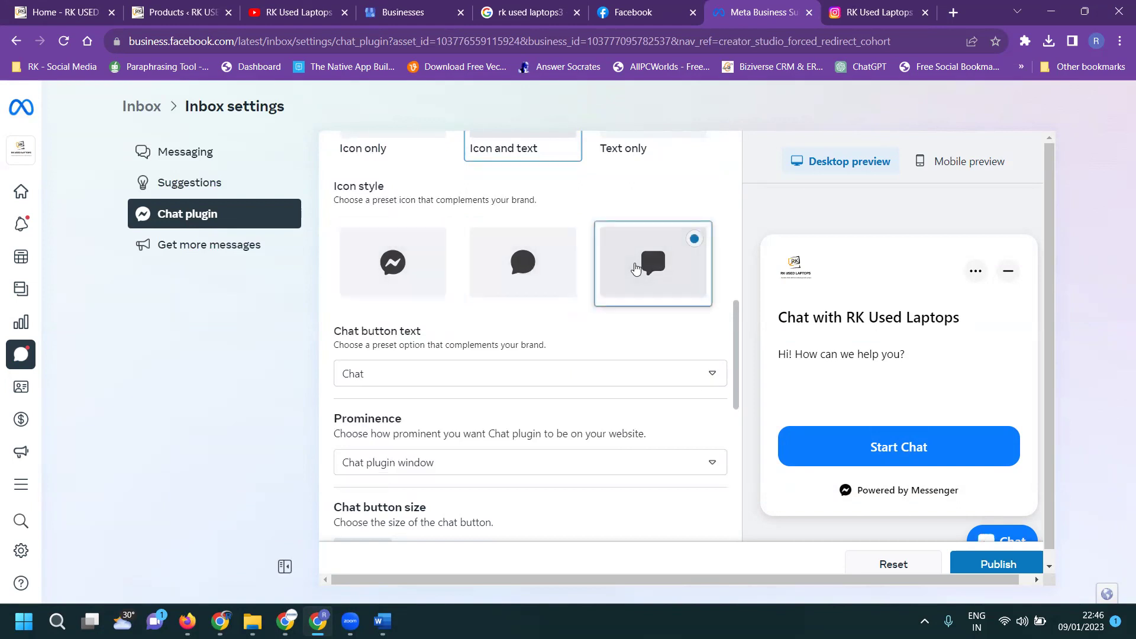
Set compact chat button and window sizes and left alignment.
scroll(601, 295, down, 3)
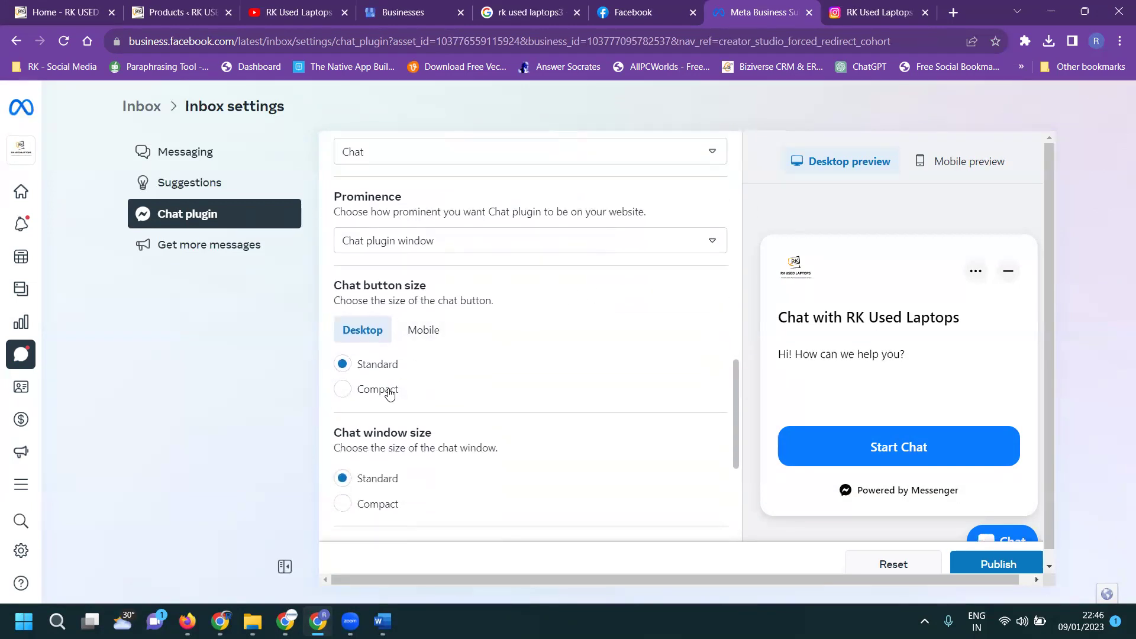
click(387, 392)
scroll(486, 359, down, 3)
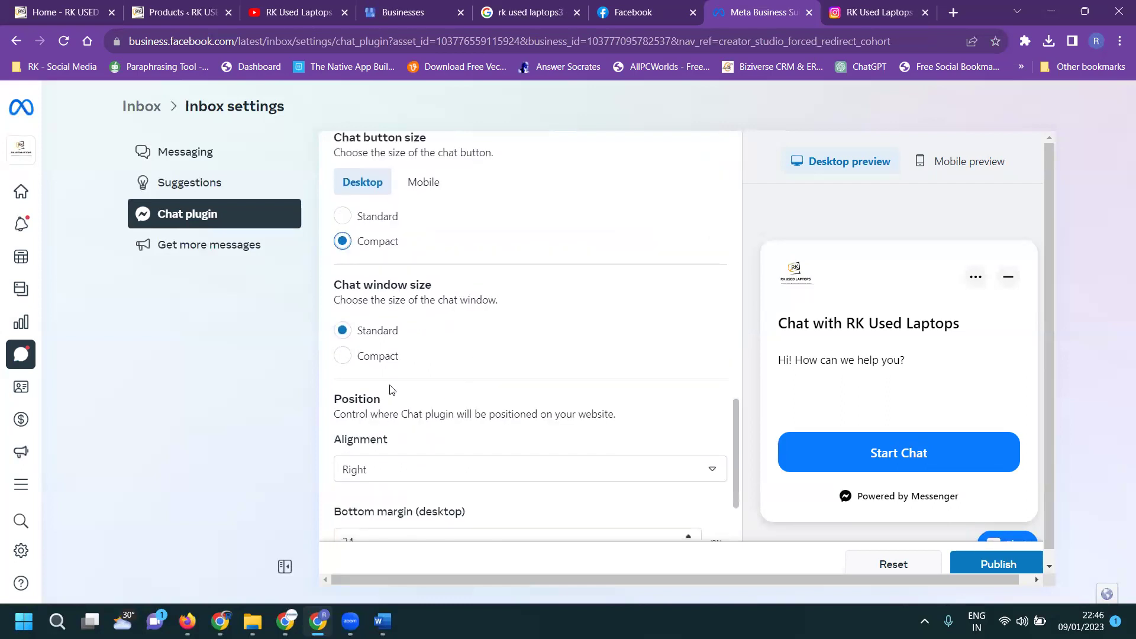
click(380, 357)
scroll(450, 346, down, 2)
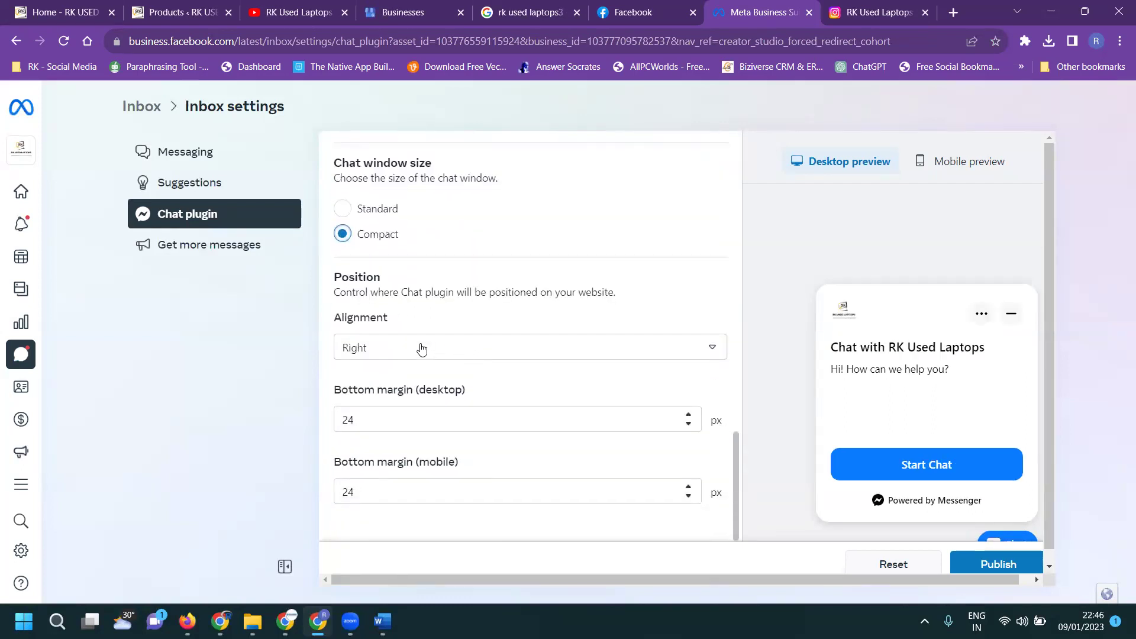
click(421, 348)
click(407, 383)
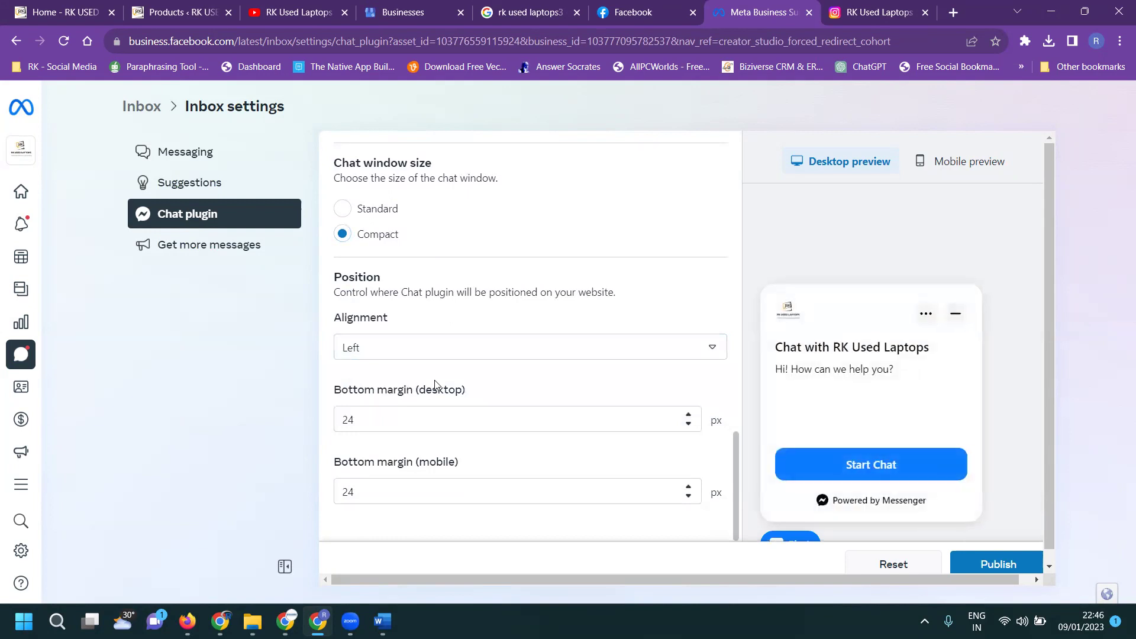
Set the bottom margins to 02 px.
click(688, 424)
click(688, 424)
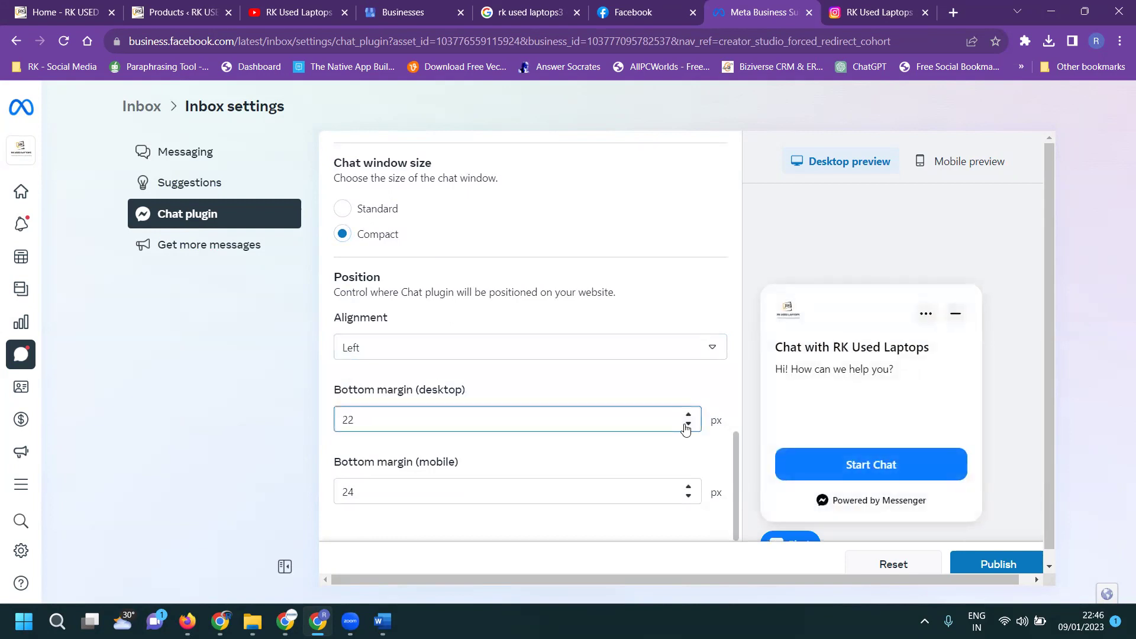
double_click(650, 422)
click(617, 489)
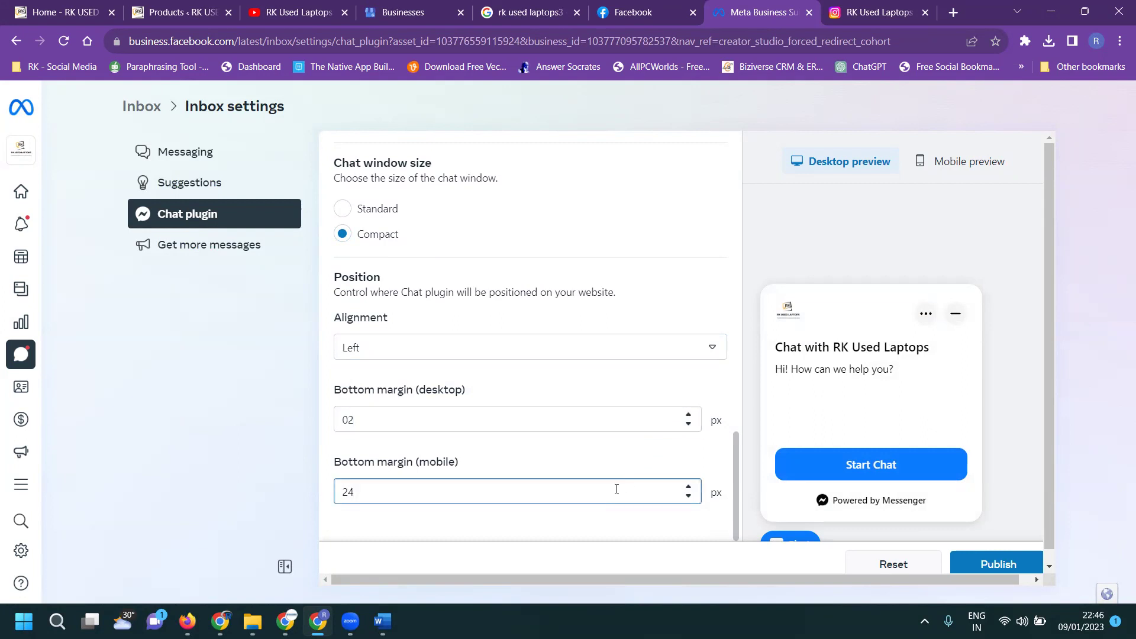
key(BackSpace)
key(BackSpace)
text(02)
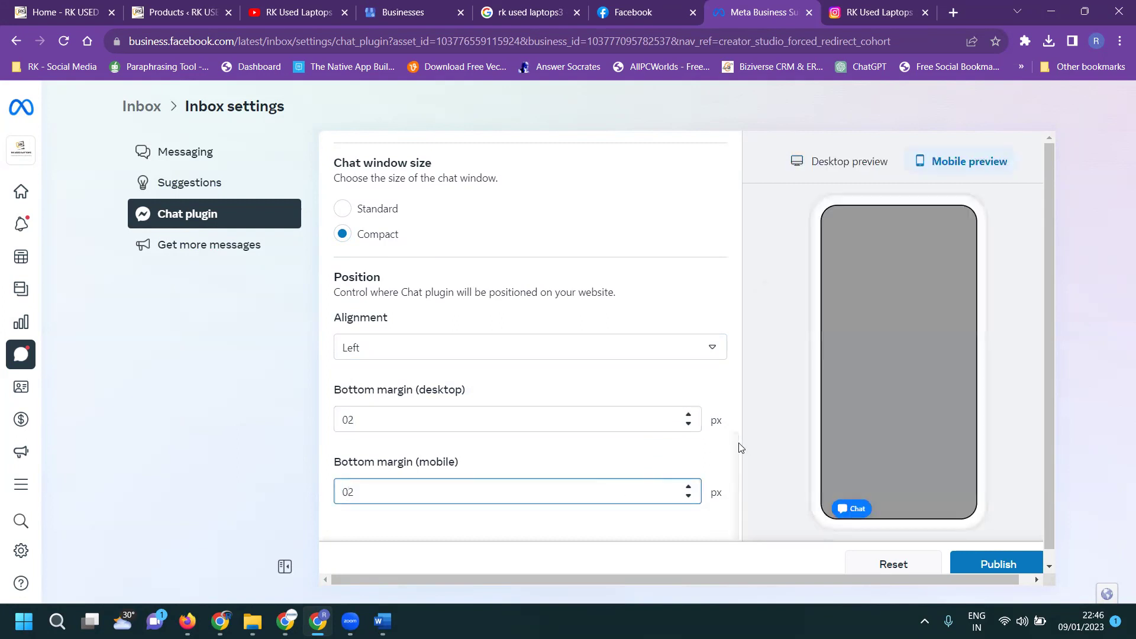
Switch to the Messenger icon style, keeping the icon-and-text button display.
scroll(622, 412, up, 8)
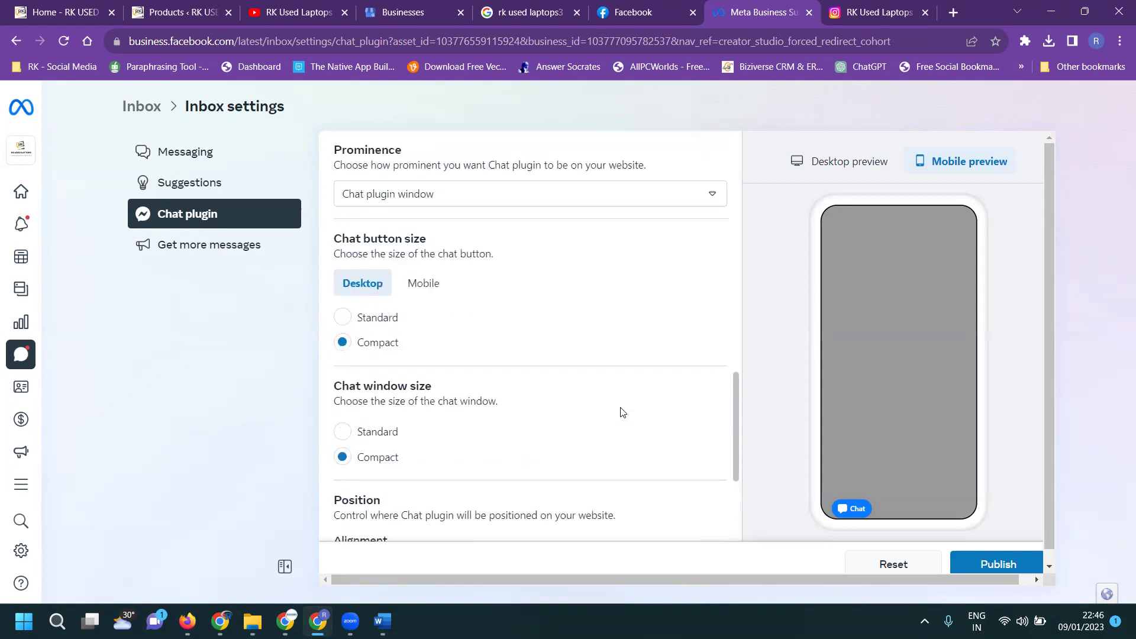
click(430, 296)
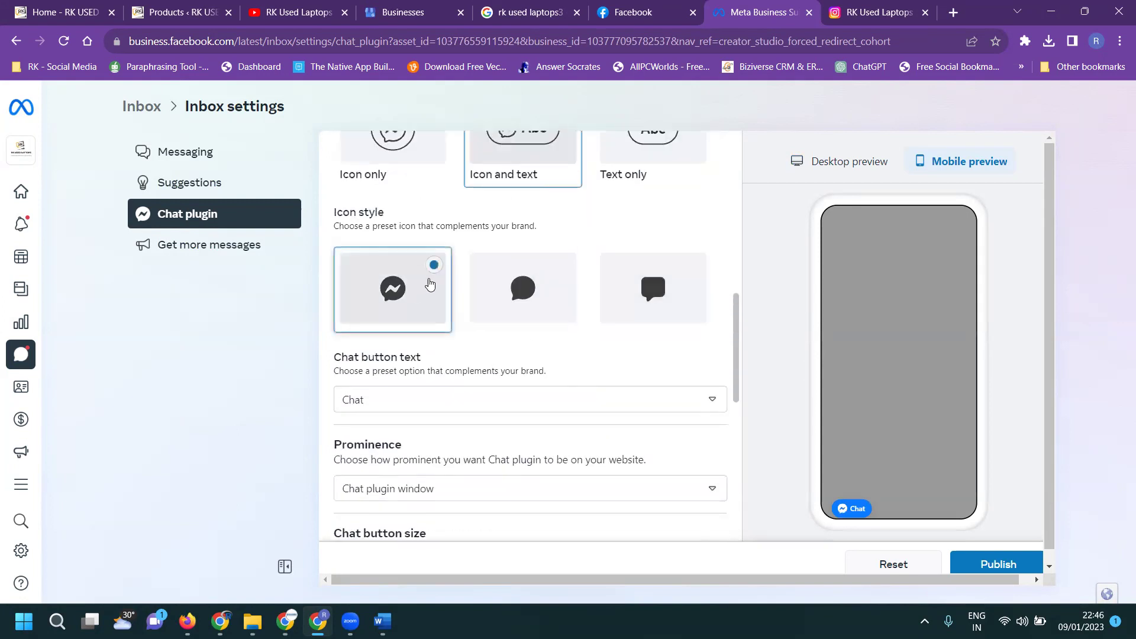
scroll(430, 299, down, 1)
scroll(420, 290, up, 3)
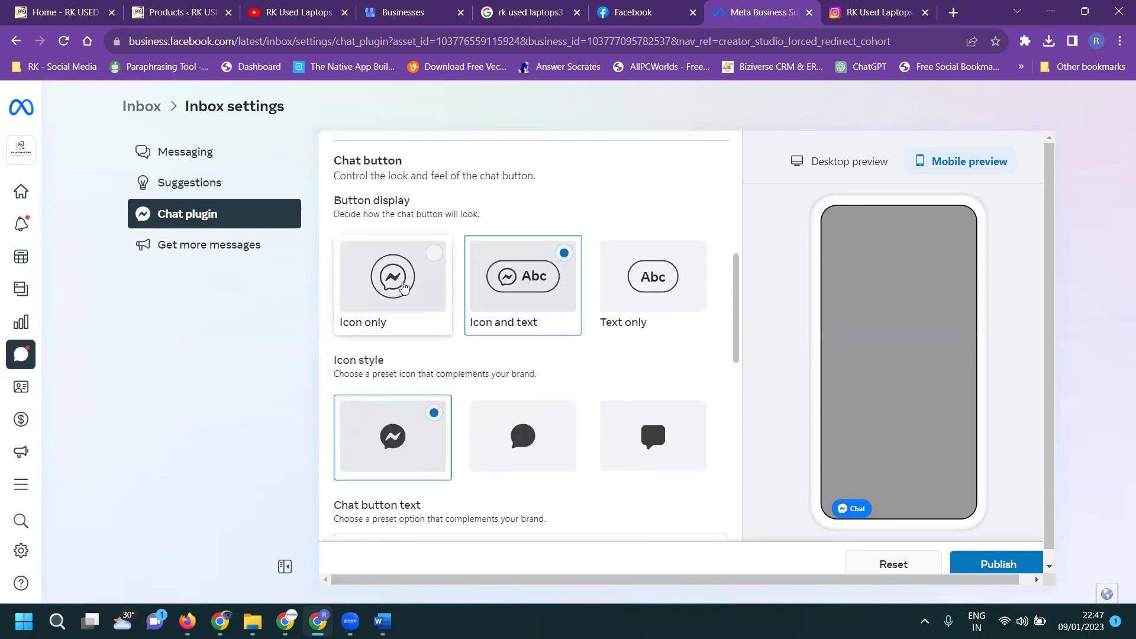
click(412, 285)
click(521, 284)
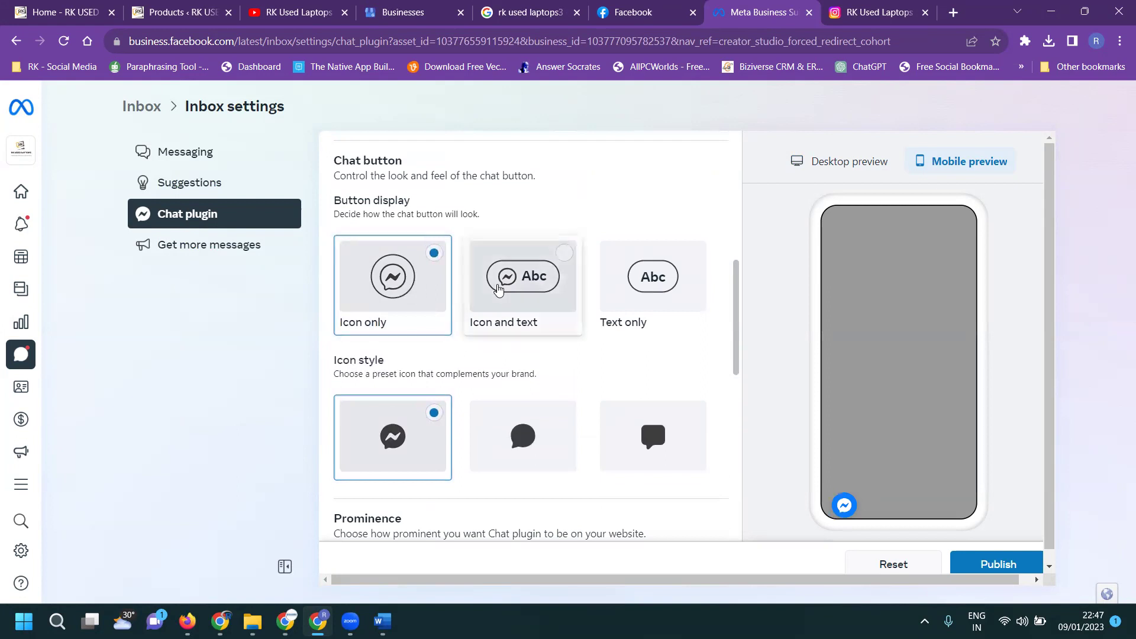
click(651, 279)
click(530, 288)
Set the desktop chat button and chat window sizes to Standard.
scroll(531, 305, down, 8)
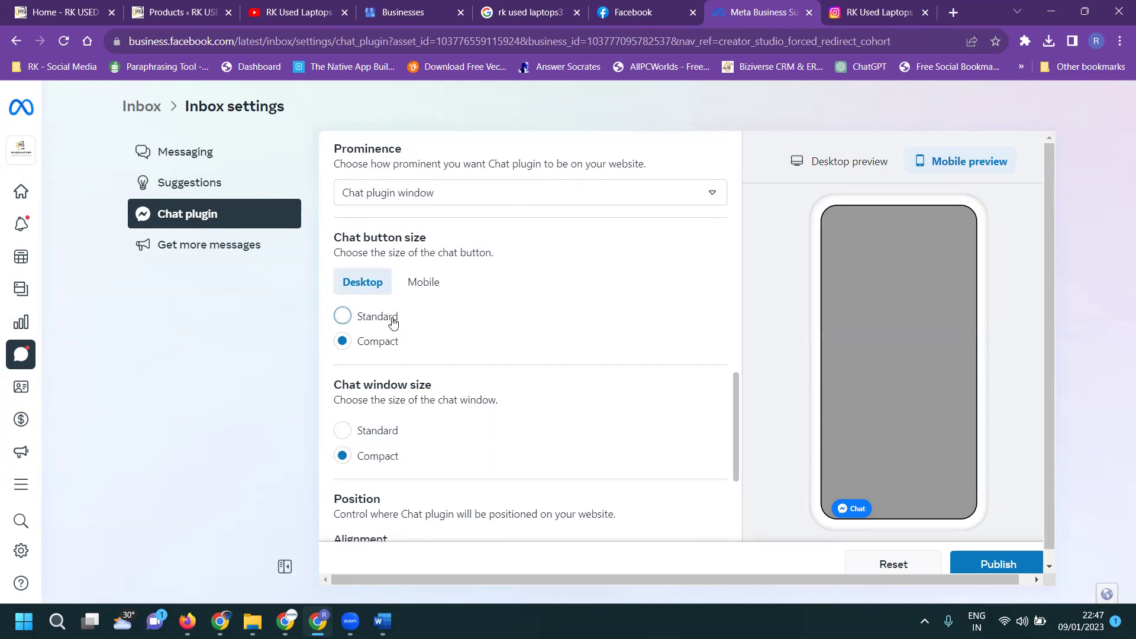
click(820, 165)
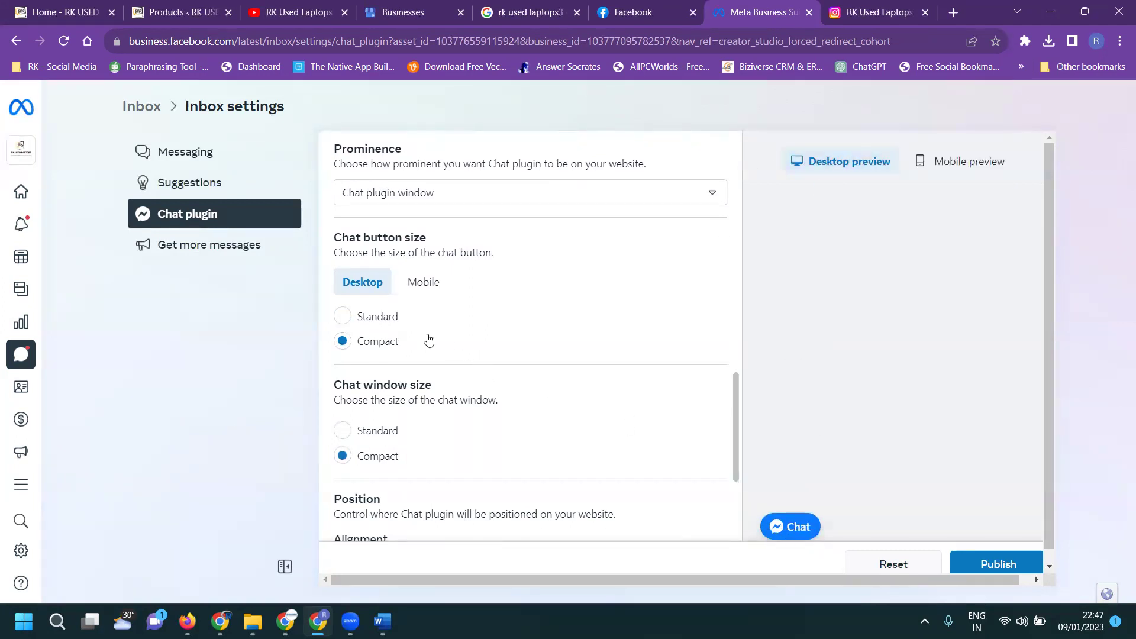
click(373, 320)
scroll(388, 335, down, 2)
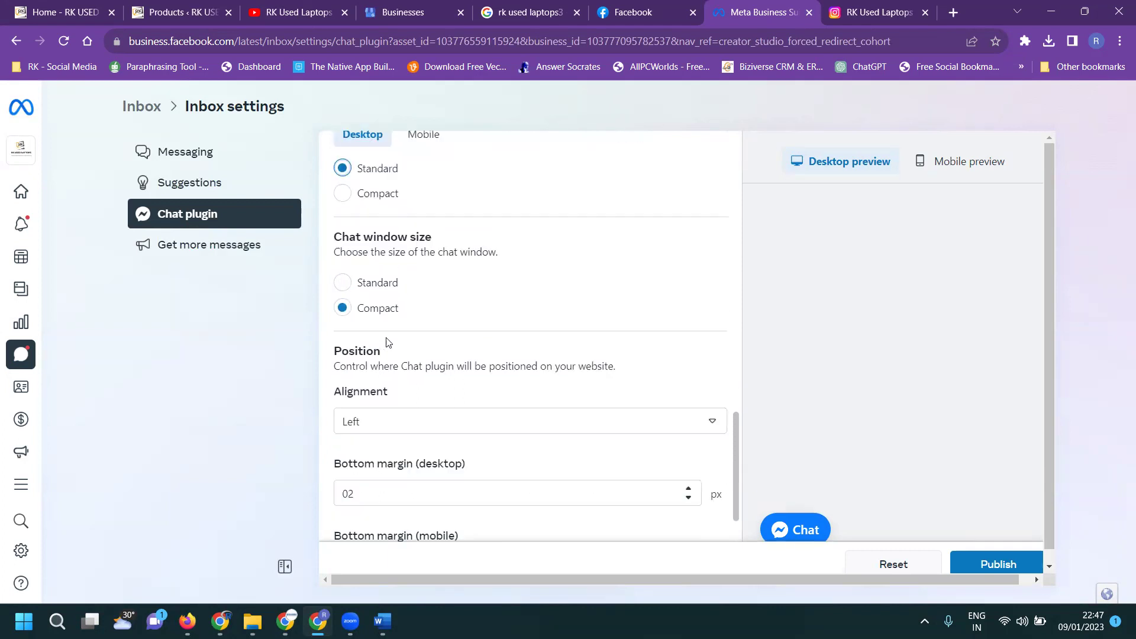
click(379, 288)
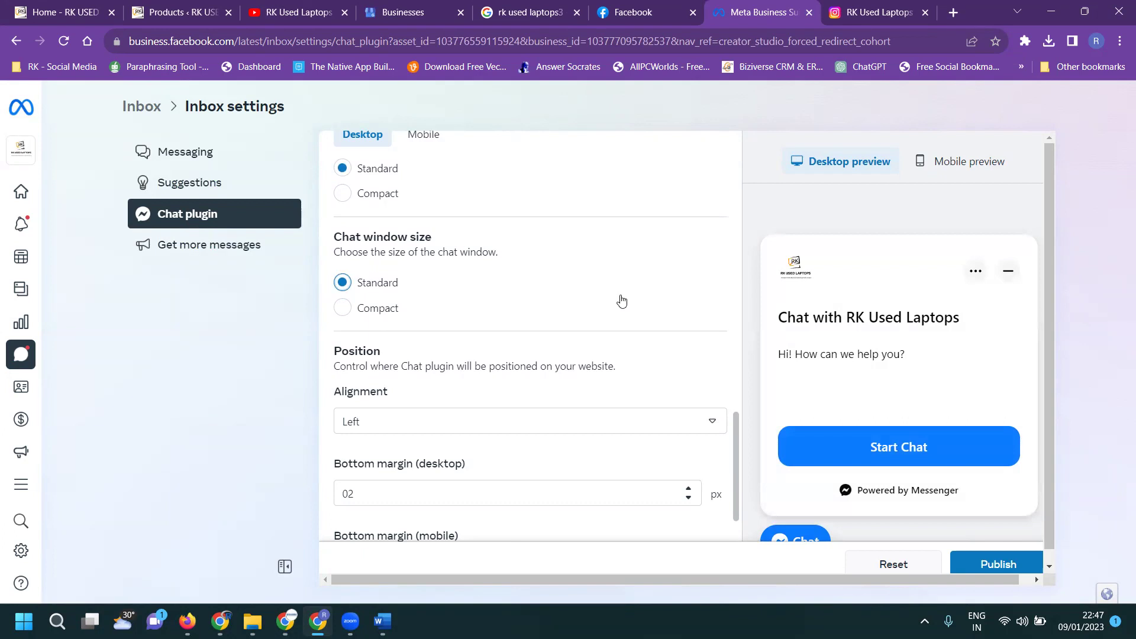
scroll(620, 300, up, 5)
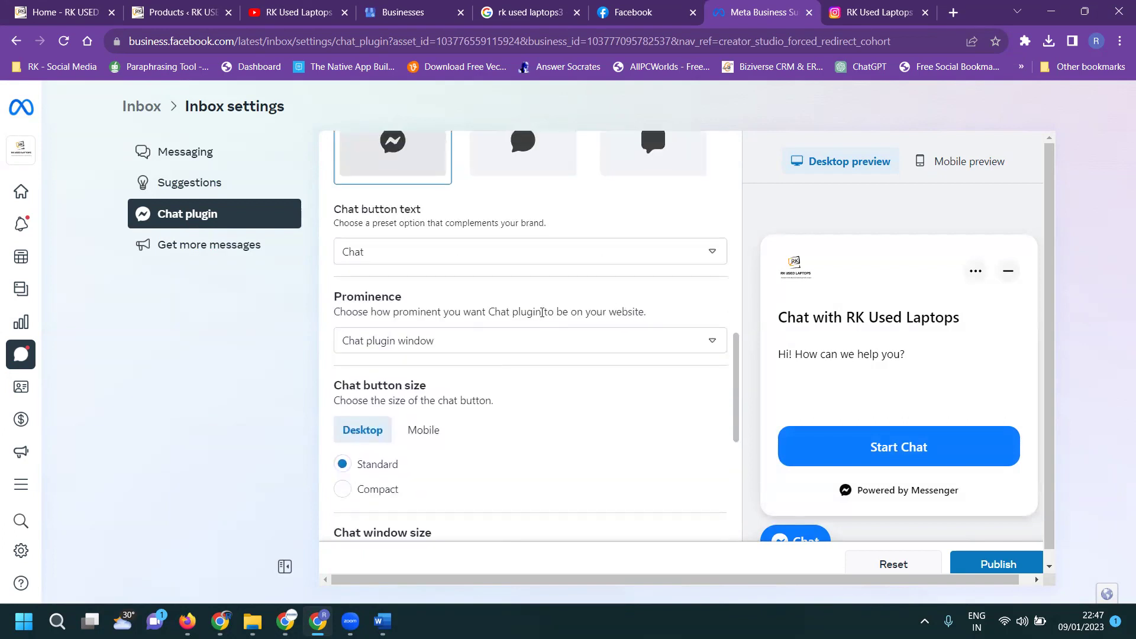
Set prominence to Button and greeting and publish the chat plugin changes.
click(419, 342)
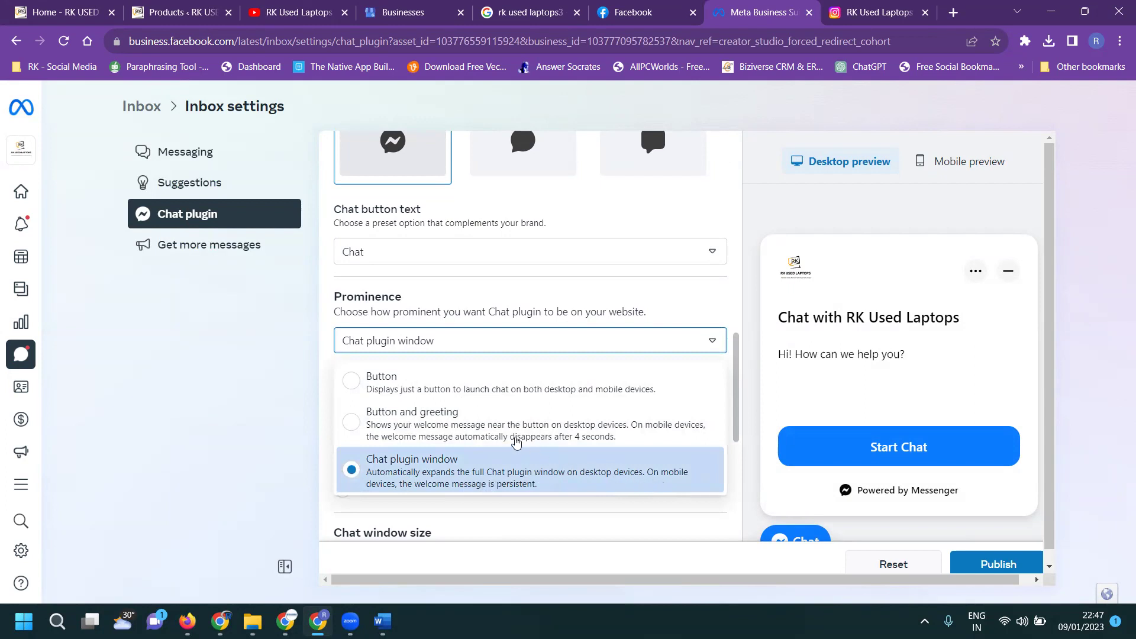
click(496, 420)
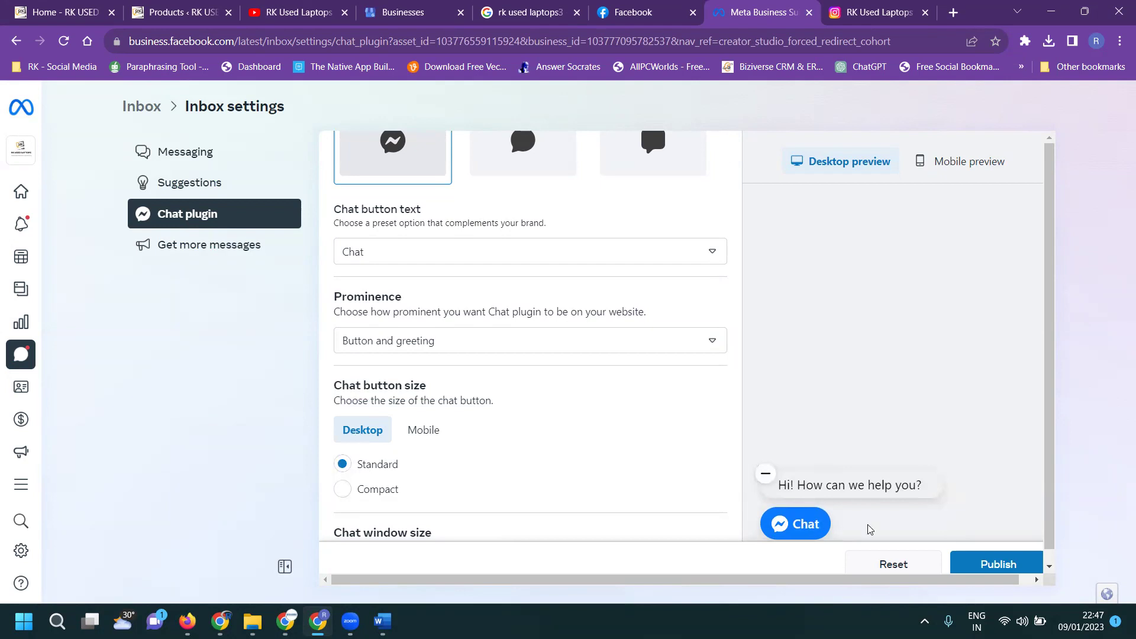
click(1021, 566)
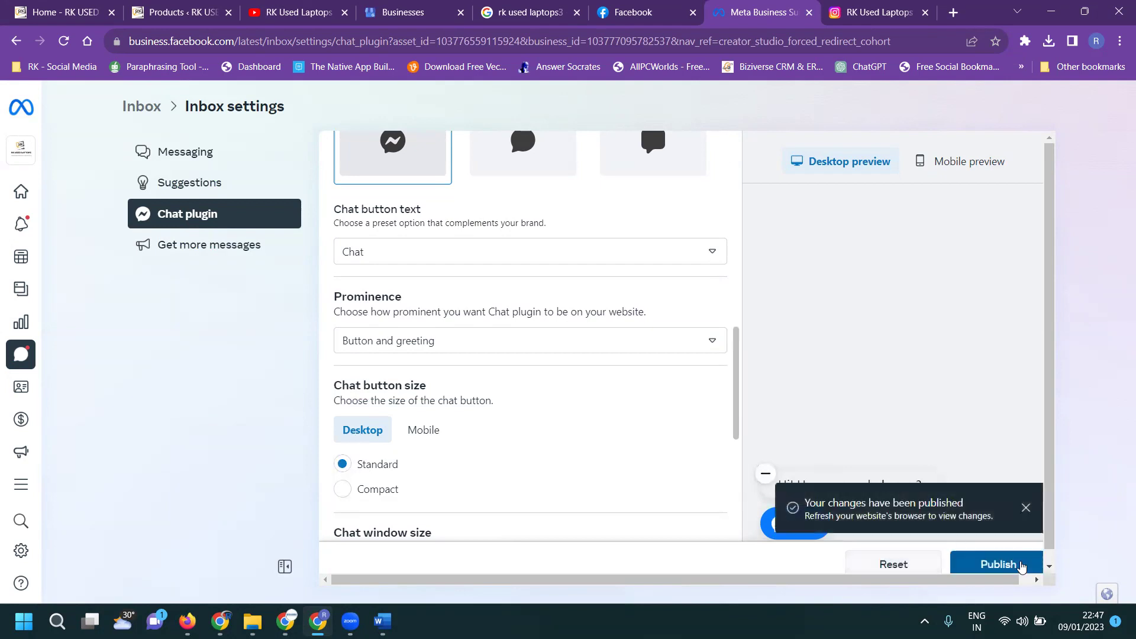
scroll(689, 347, up, 8)
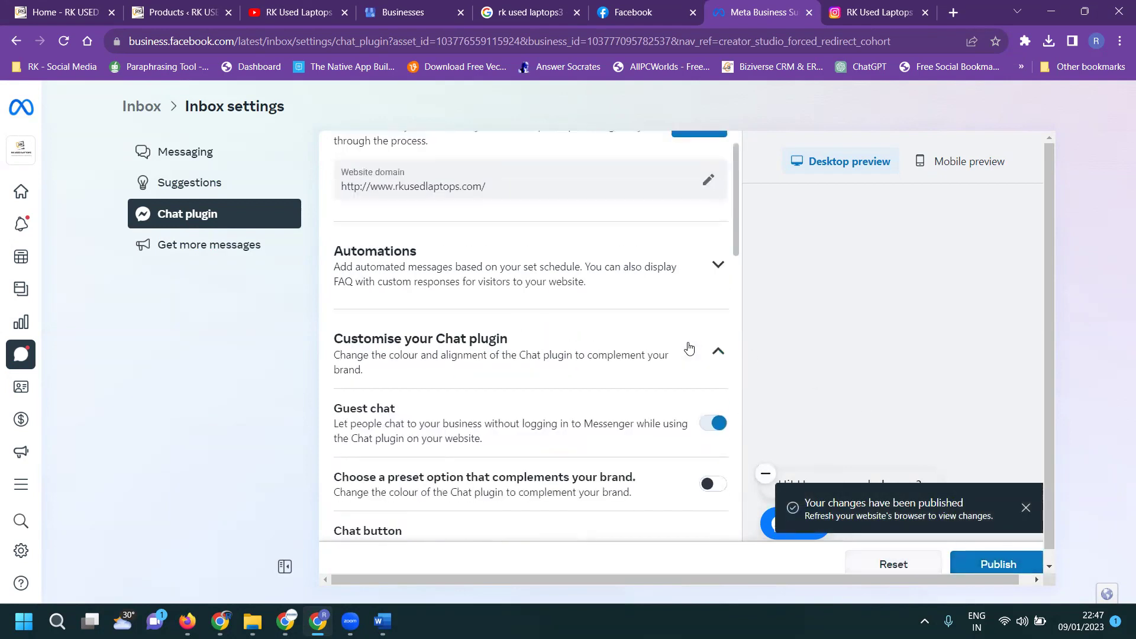
Start a Standard chat plugin website setup, keeping English (US) as the language.
click(696, 170)
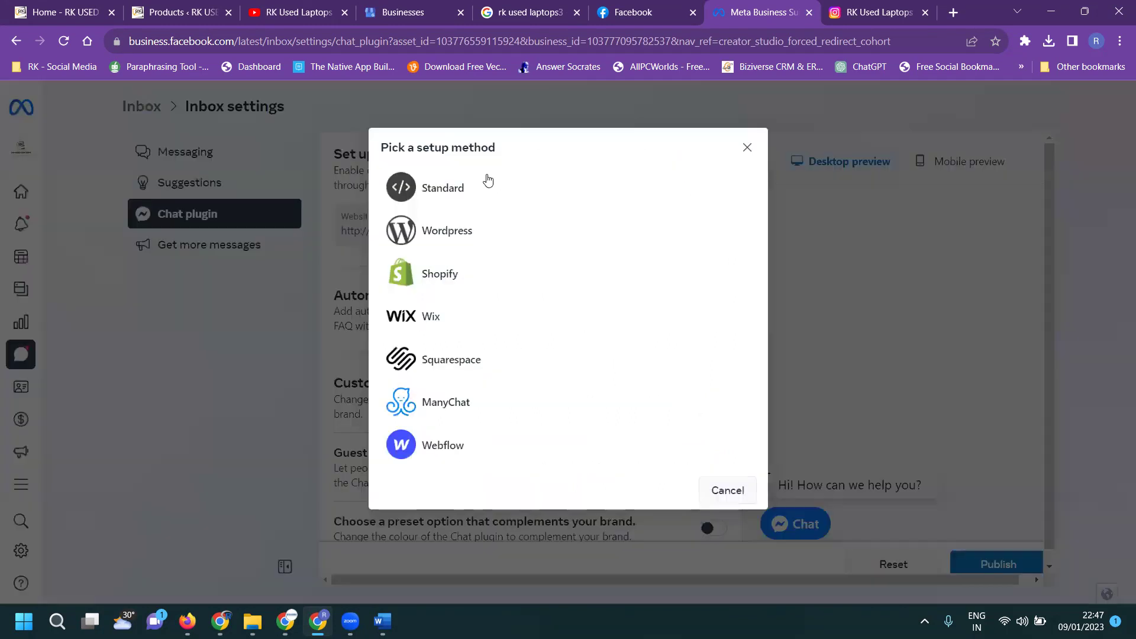
click(448, 187)
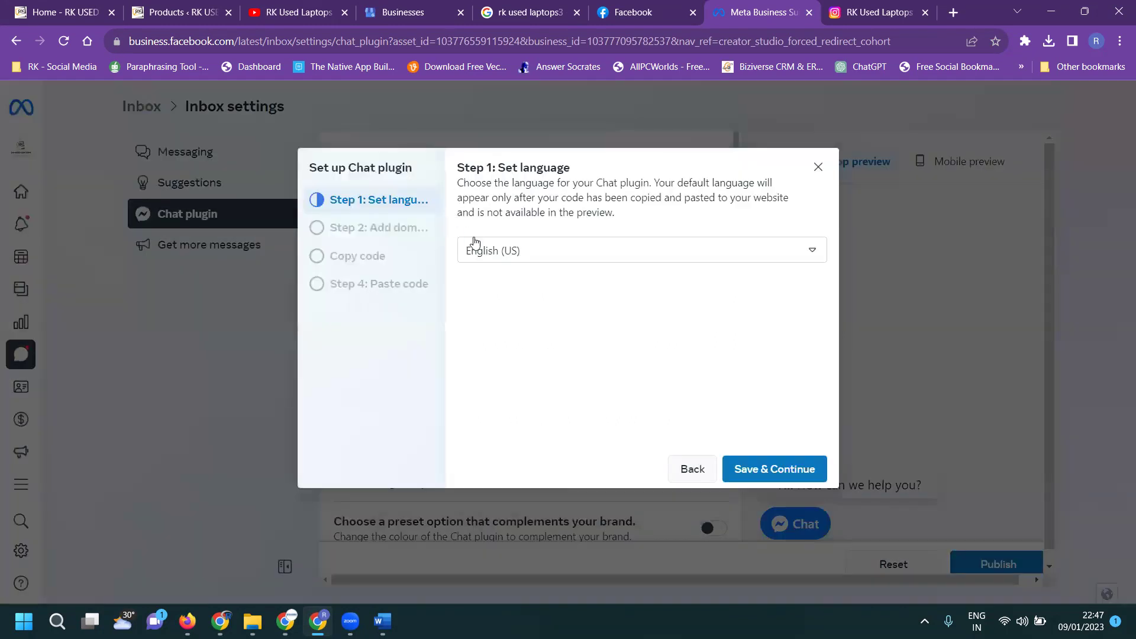
click(769, 468)
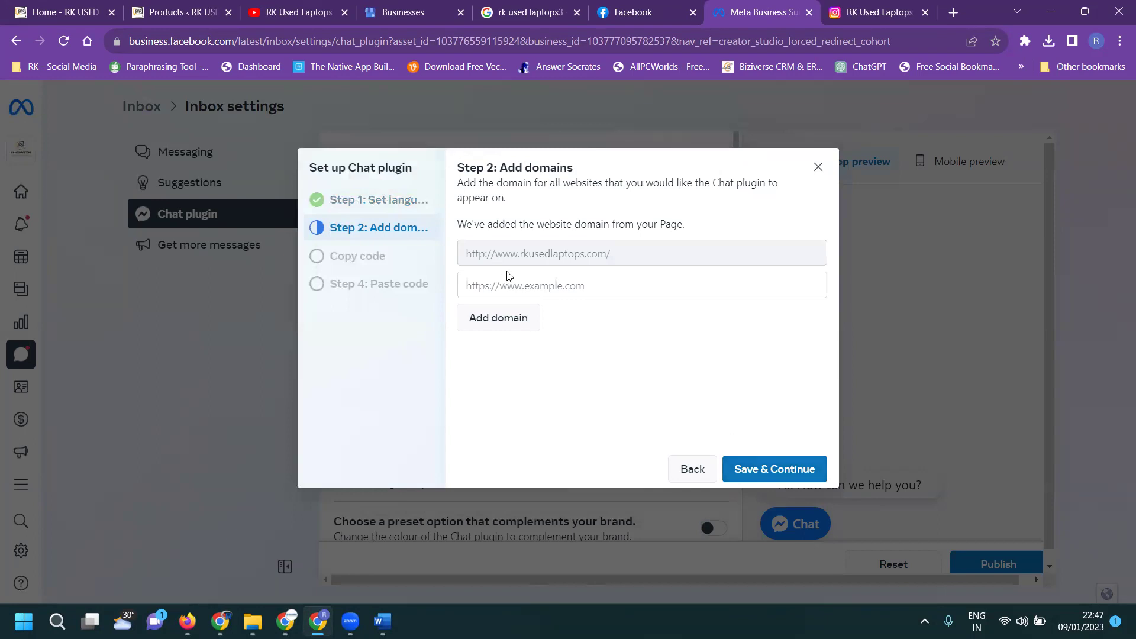
click(83, 9)
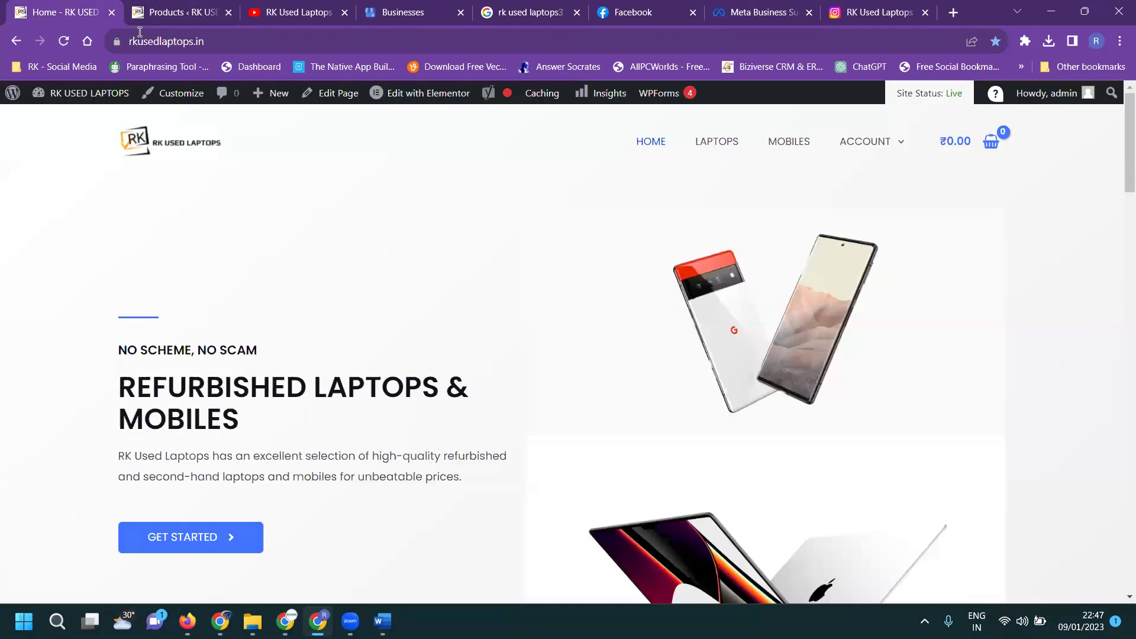
click(144, 40)
key(ctrl+c)
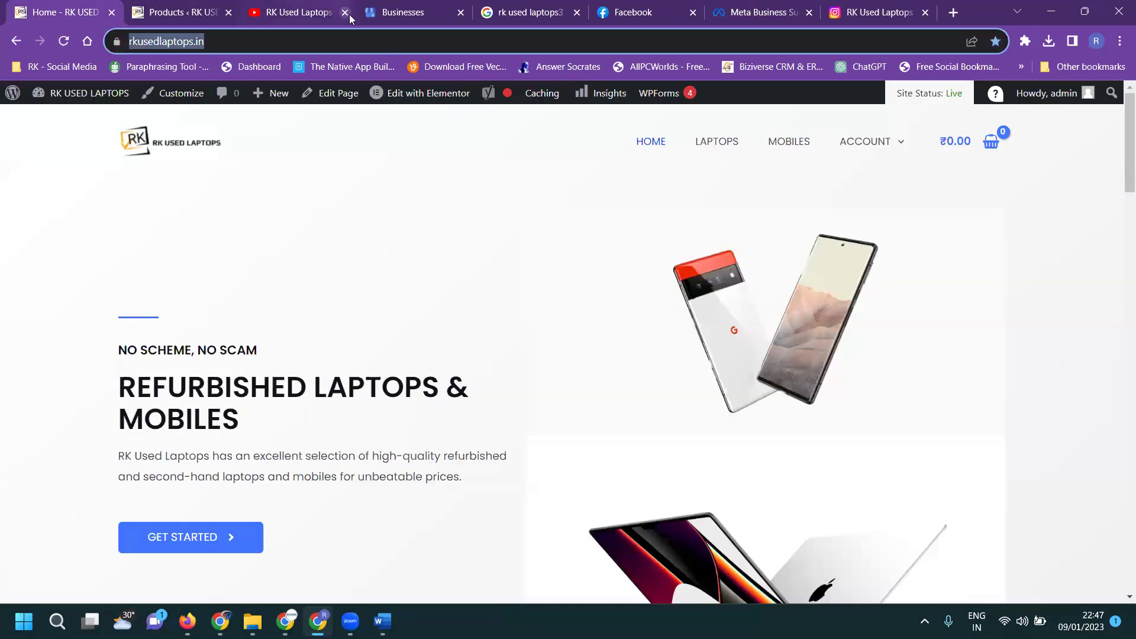
click(763, 13)
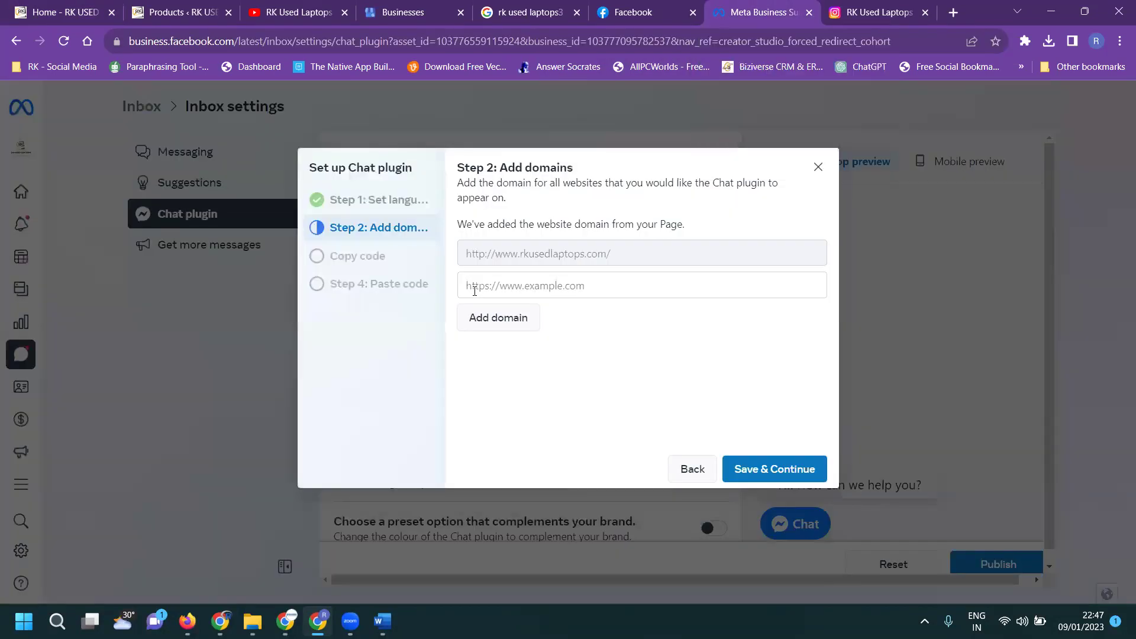
click(480, 283)
key(ctrl+v)
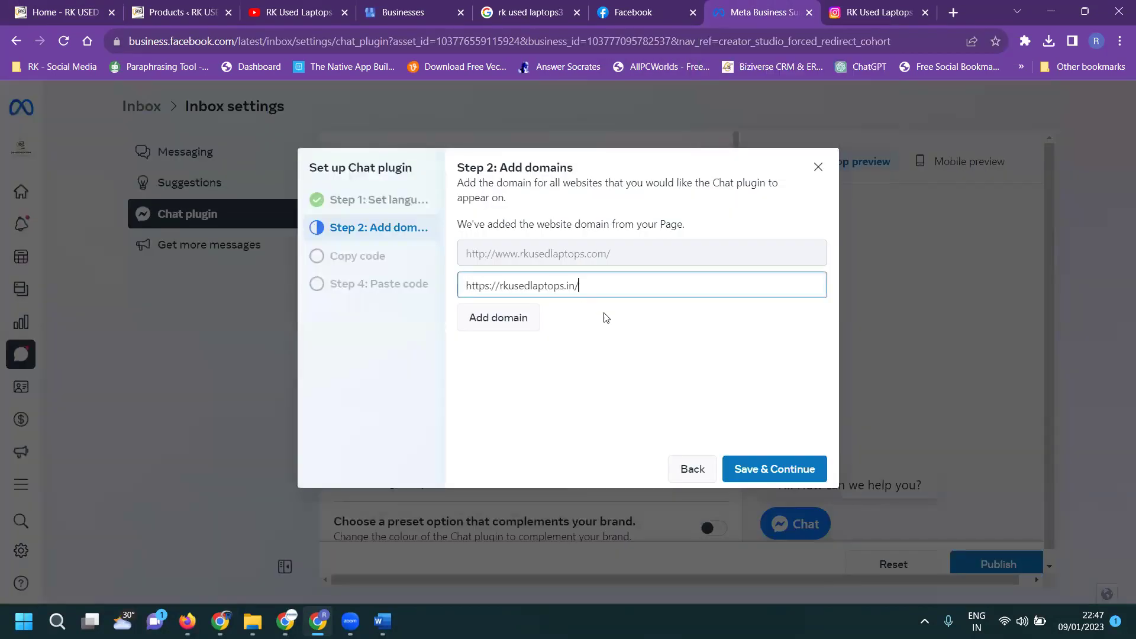
click(761, 471)
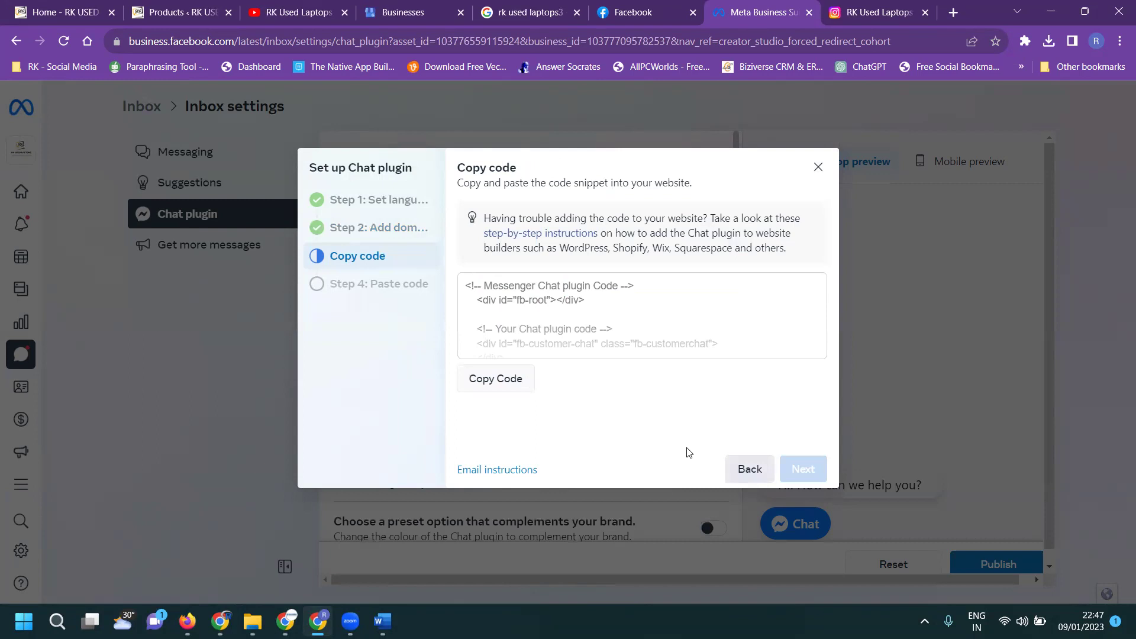
click(500, 379)
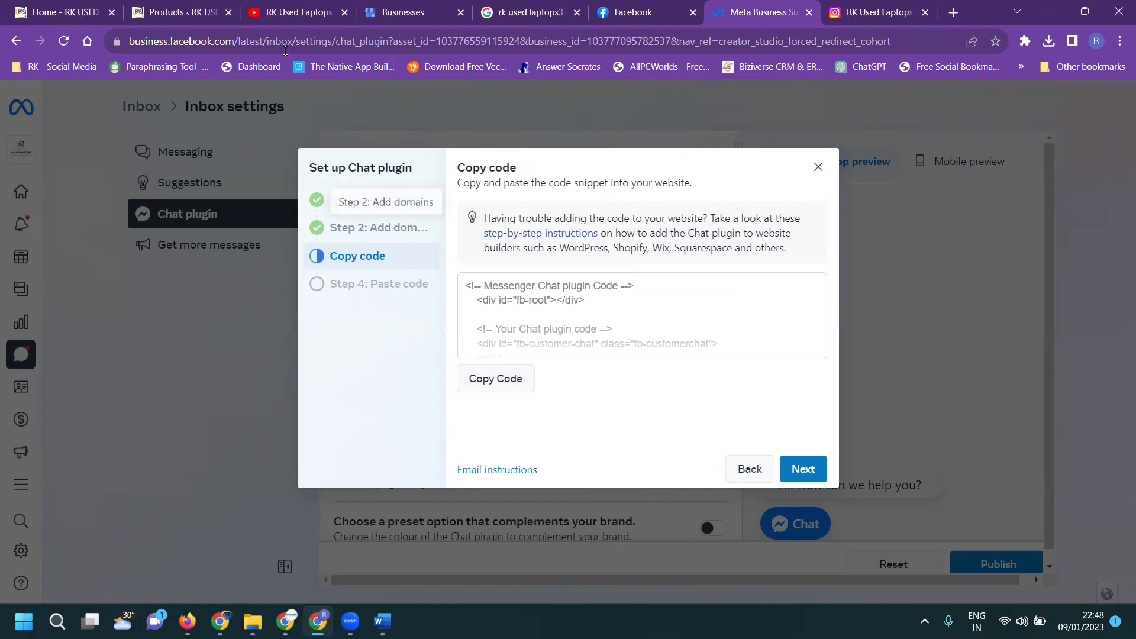
click(184, 13)
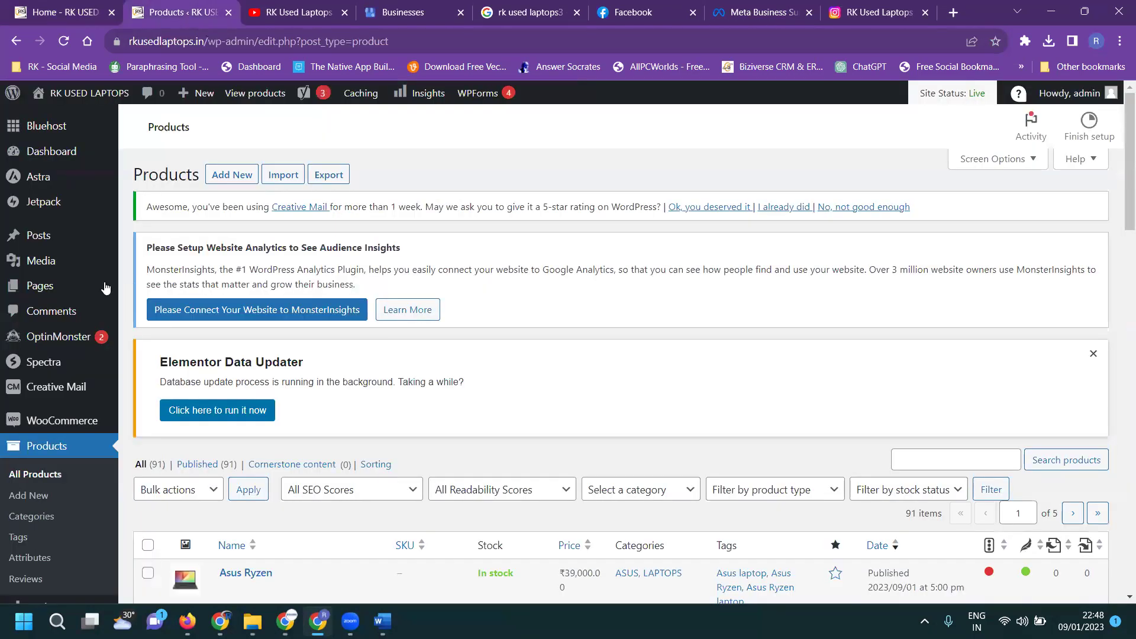
Paste the chat plugin code into the Insert Headers and Footers footer scripts and save.
scroll(70, 329, down, 2)
scroll(70, 328, down, 4)
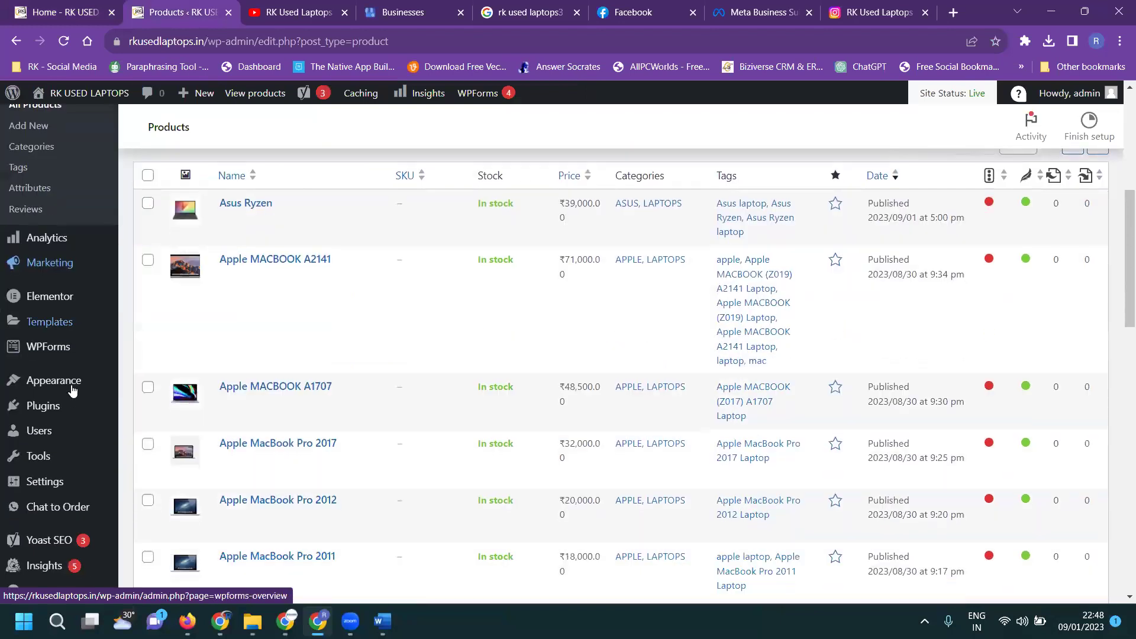
mouse_move(68, 409)
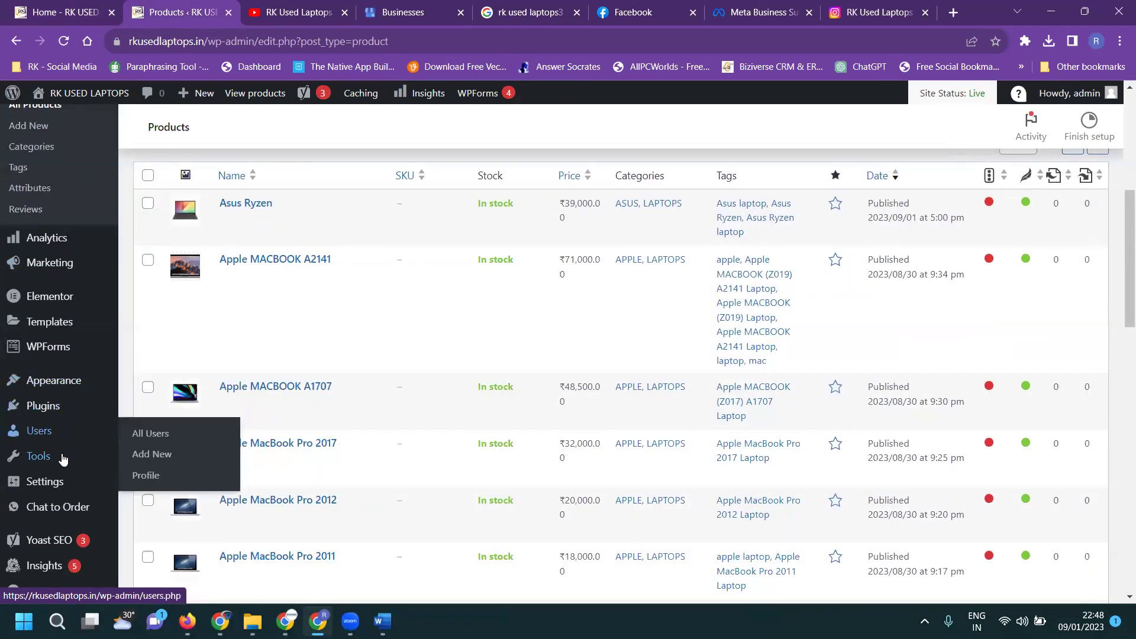
mouse_move(55, 480)
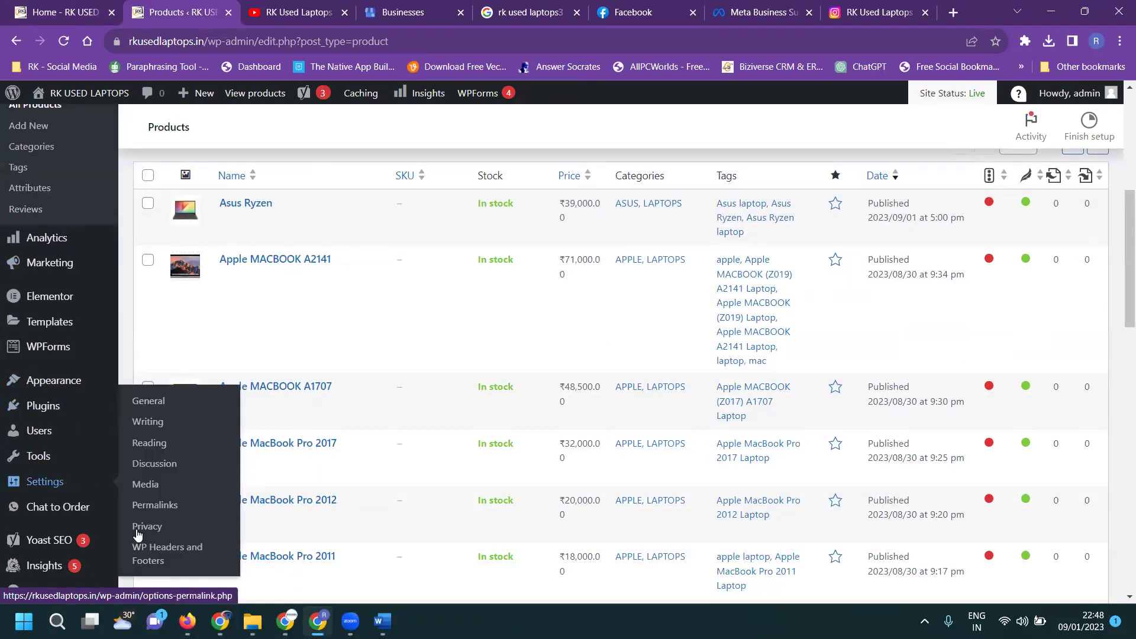
click(147, 546)
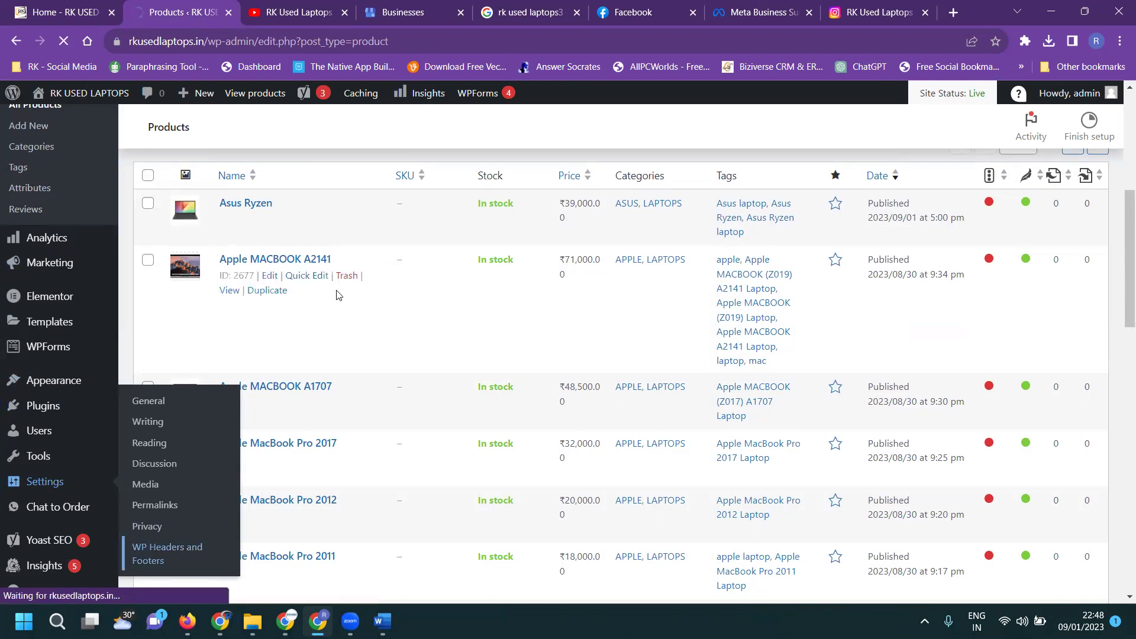
scroll(332, 284, down, 10)
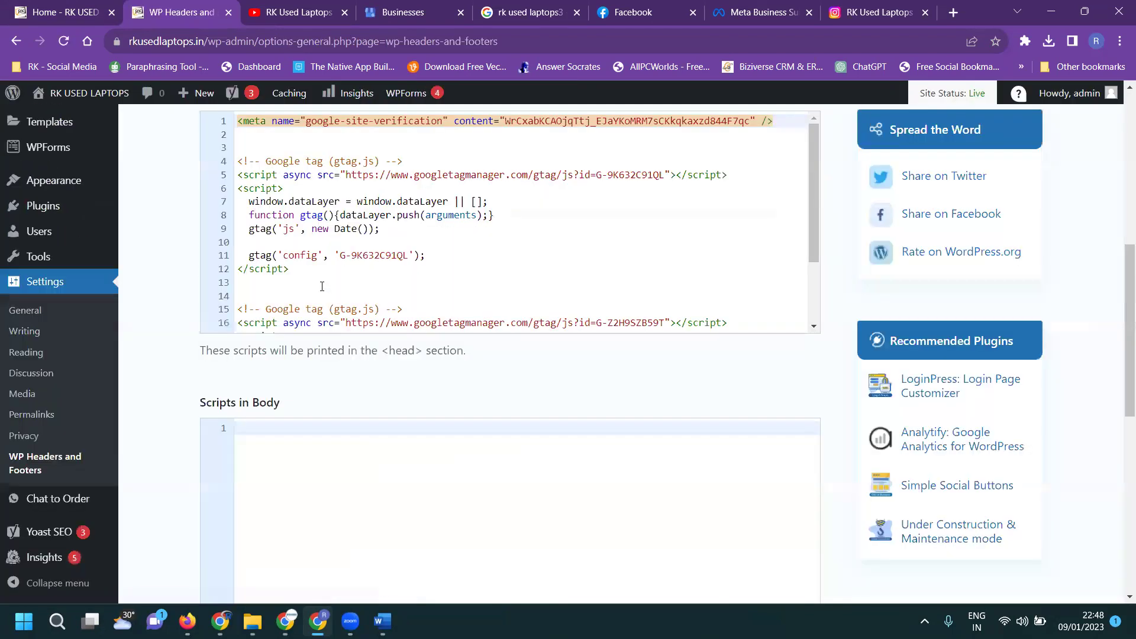
click(304, 514)
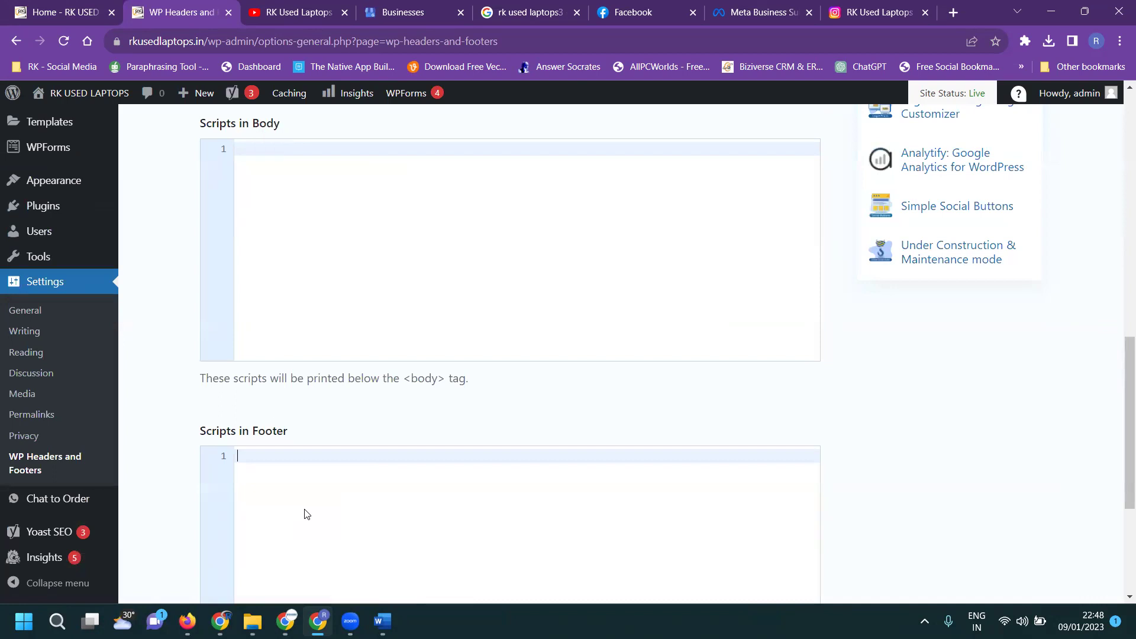
key(ctrl+v)
scroll(210, 441, down, 3)
click(253, 506)
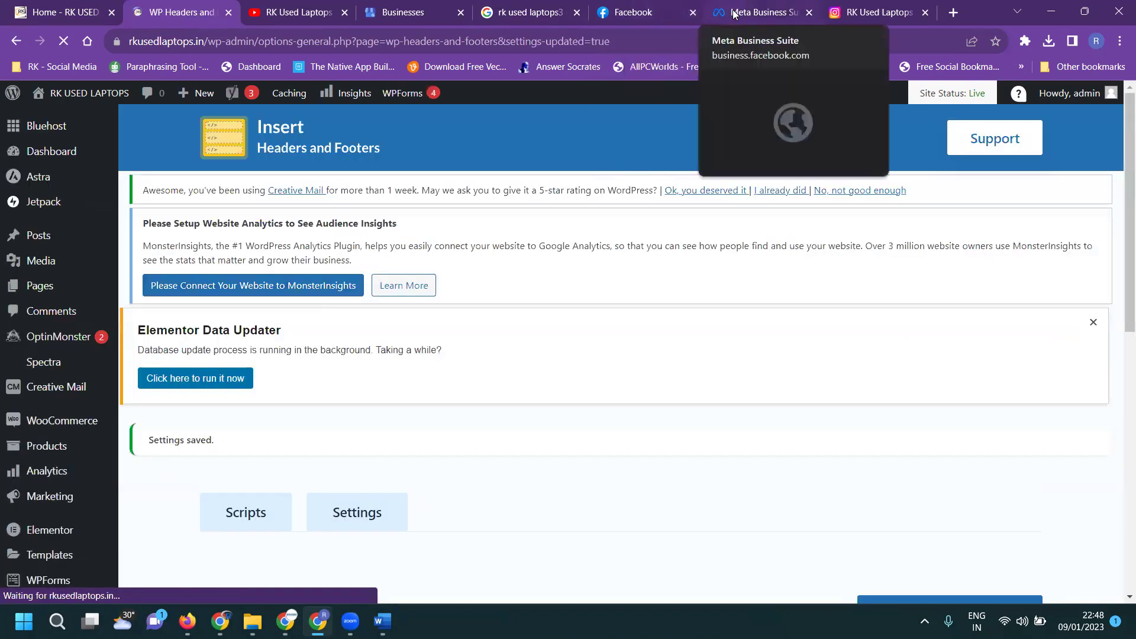
Complete the Meta Business Suite chat plugin setup through Next, Finish and Done.
click(755, 12)
click(823, 481)
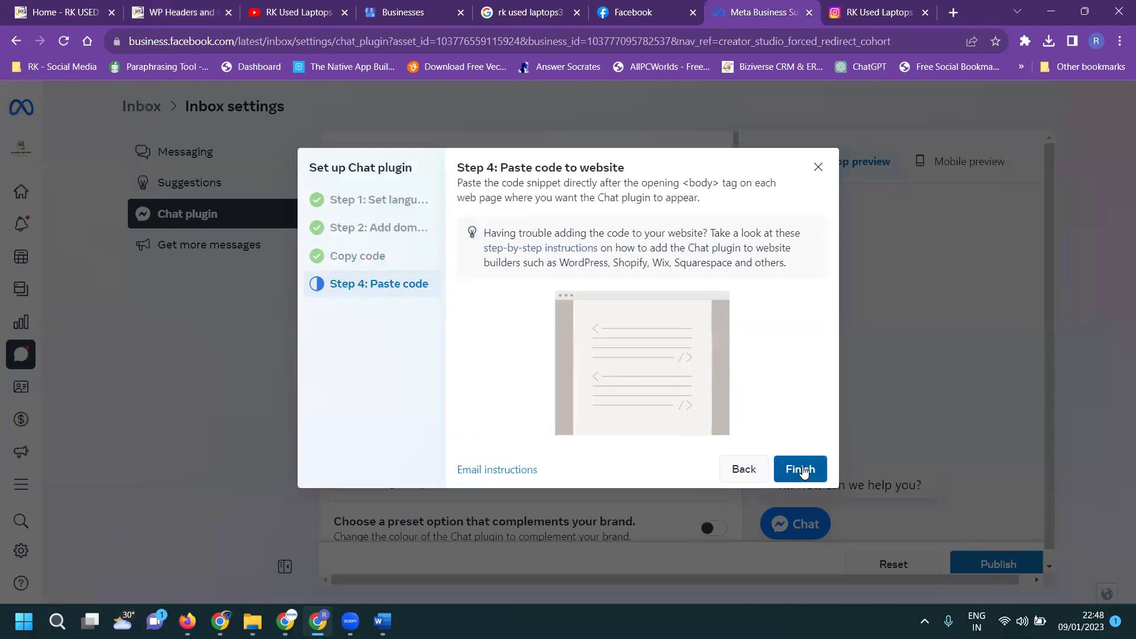
click(803, 472)
click(800, 469)
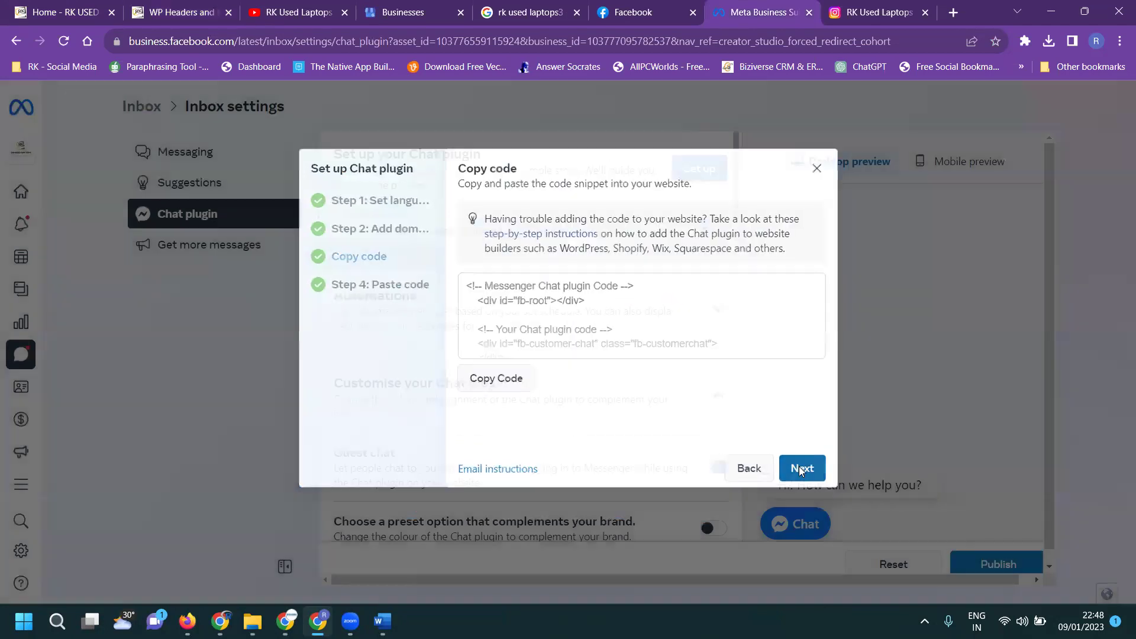
Reload the live homepage, open the bottom-left Messenger chat and start a test chat.
click(76, 12)
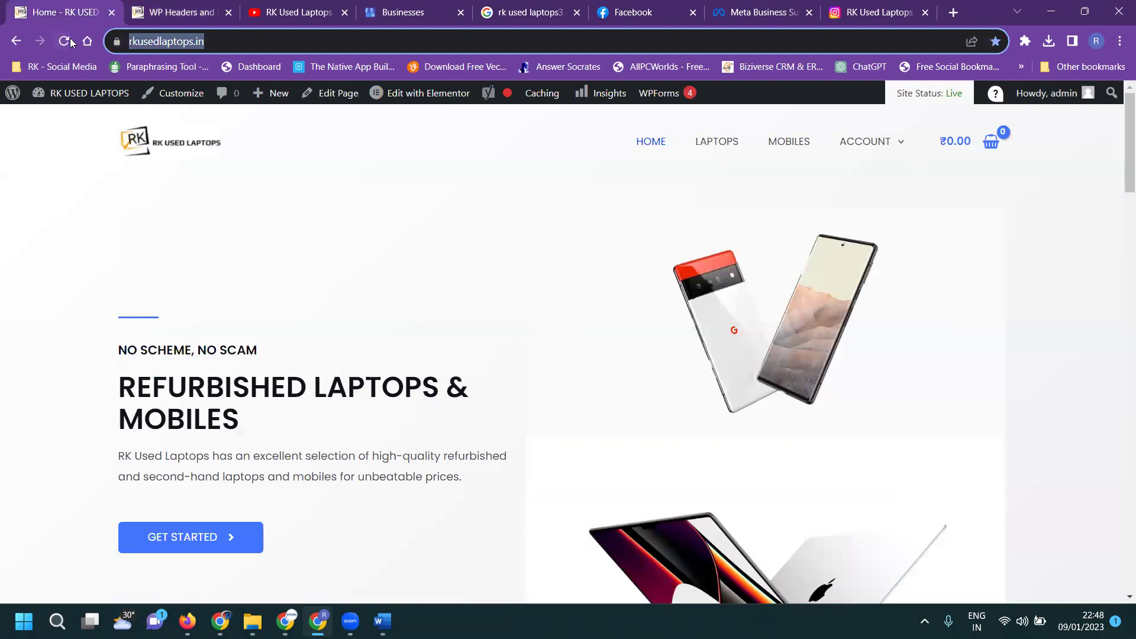
click(70, 38)
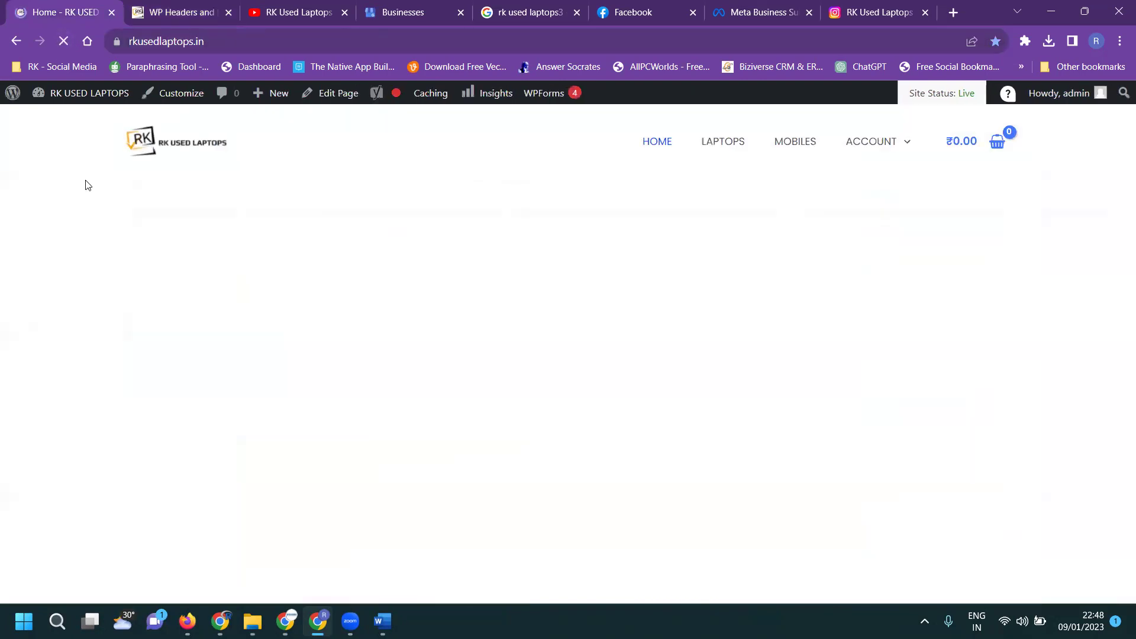
scroll(106, 441, down, 8)
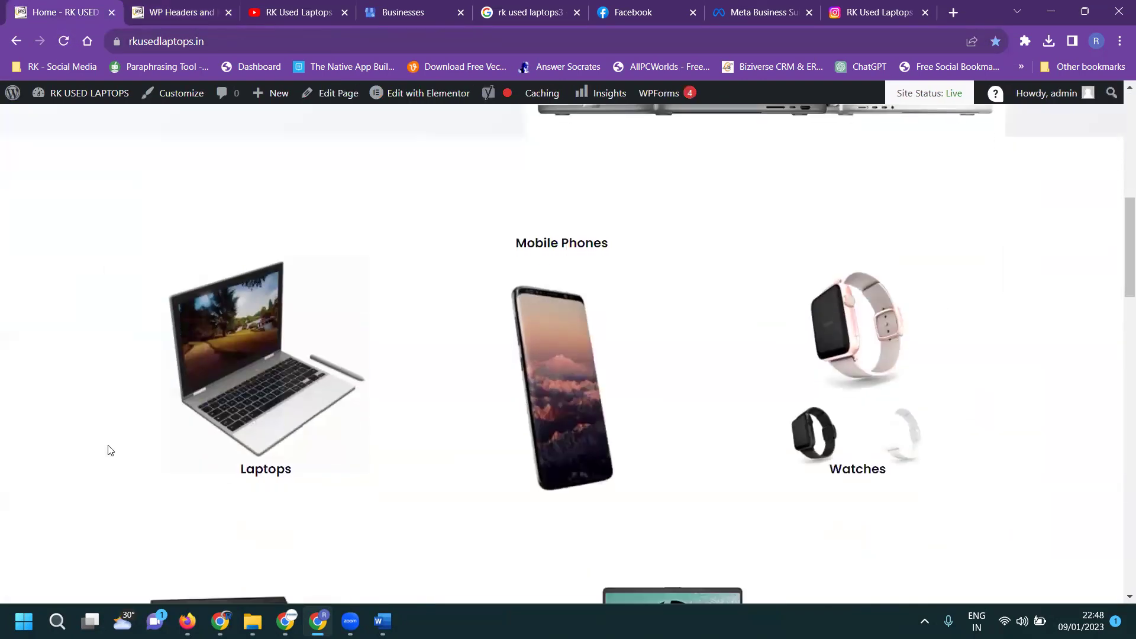
scroll(108, 450, down, 15)
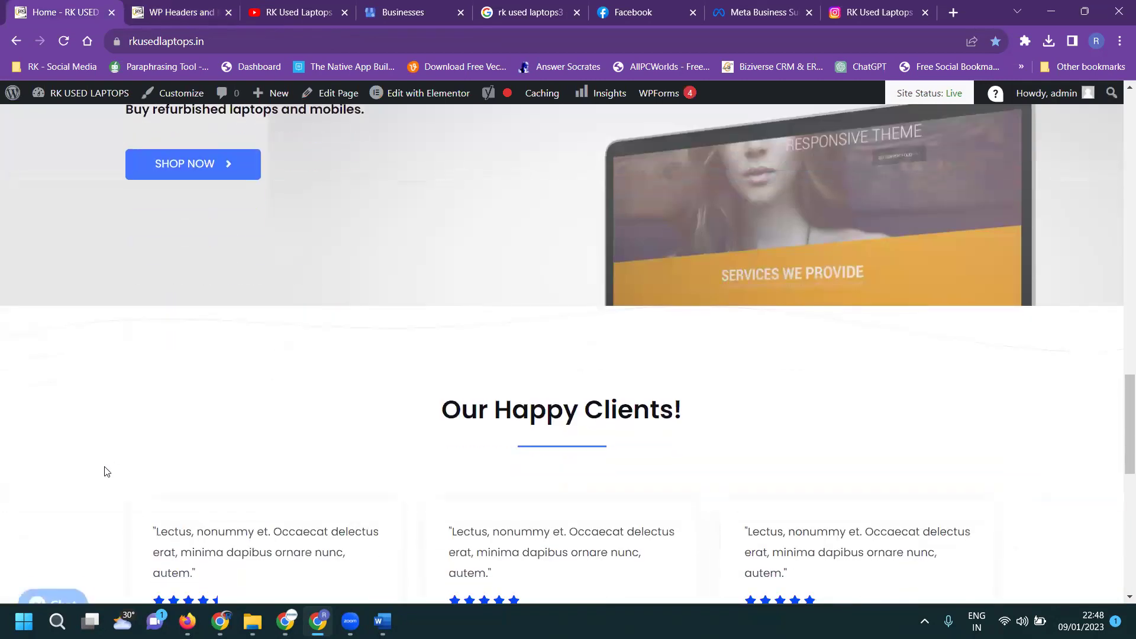
click(54, 586)
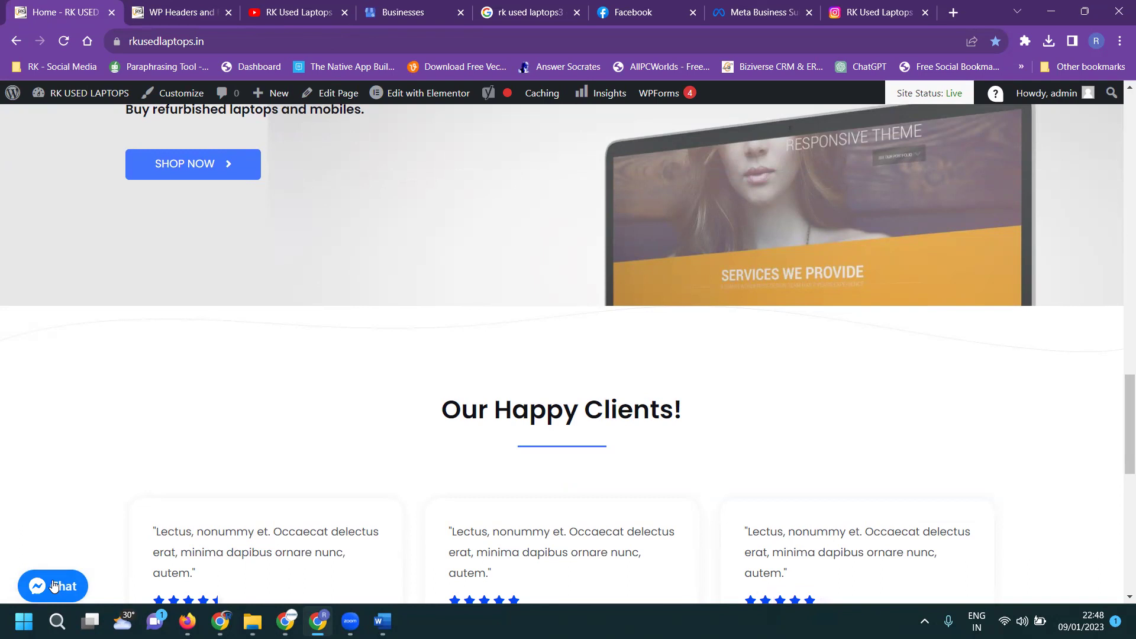
click(54, 586)
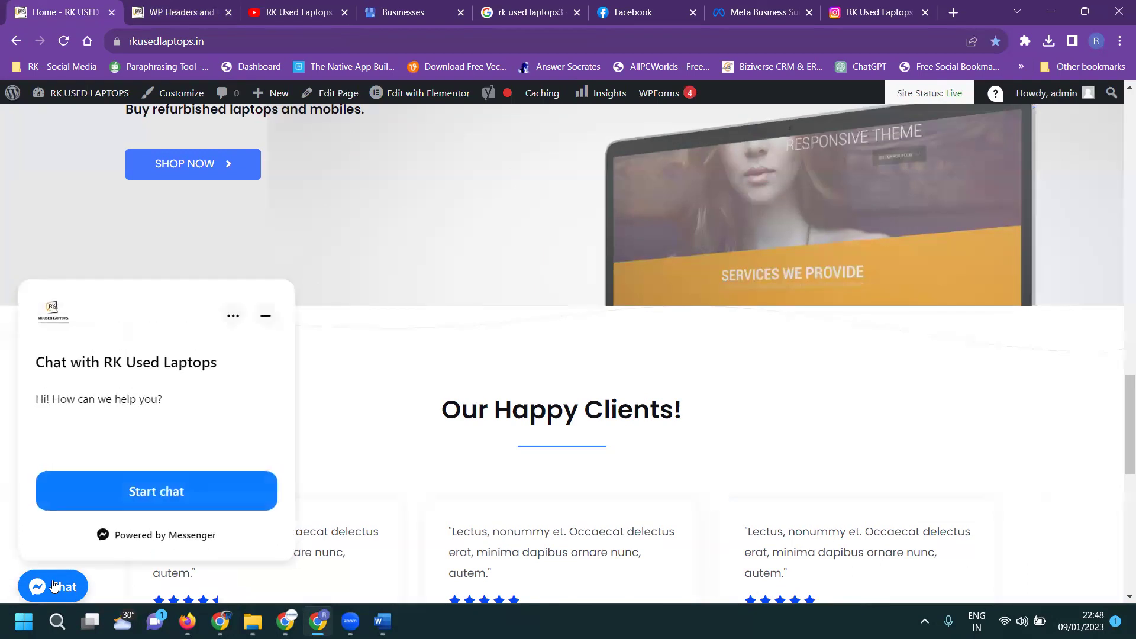
click(126, 492)
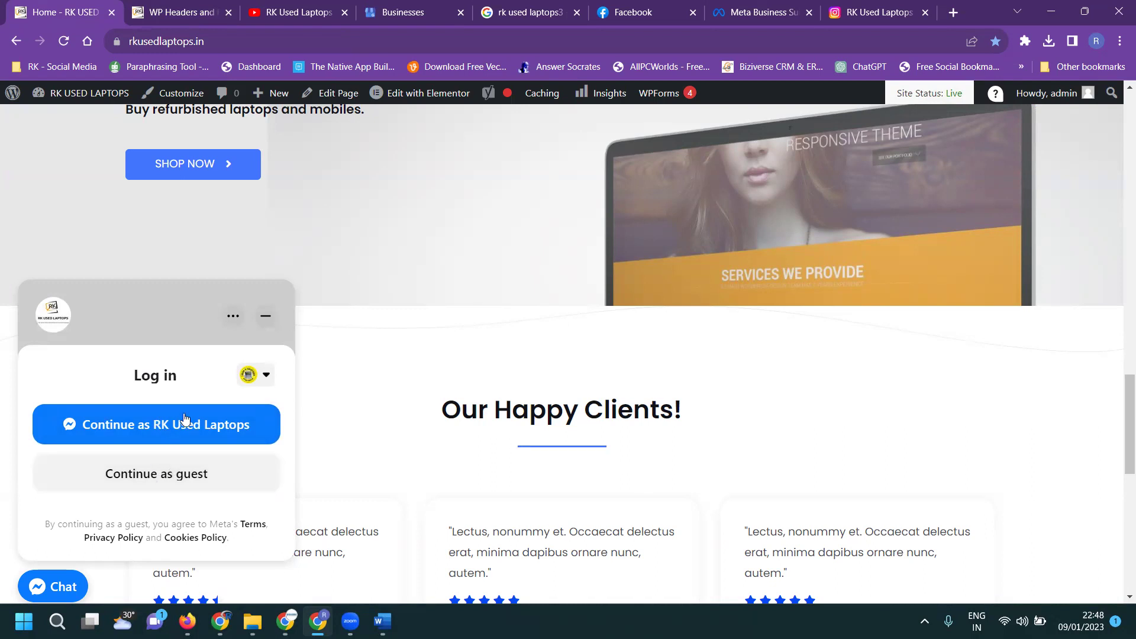
Expand Automations in the Chat plugin settings and turn on Away hours.
click(766, 8)
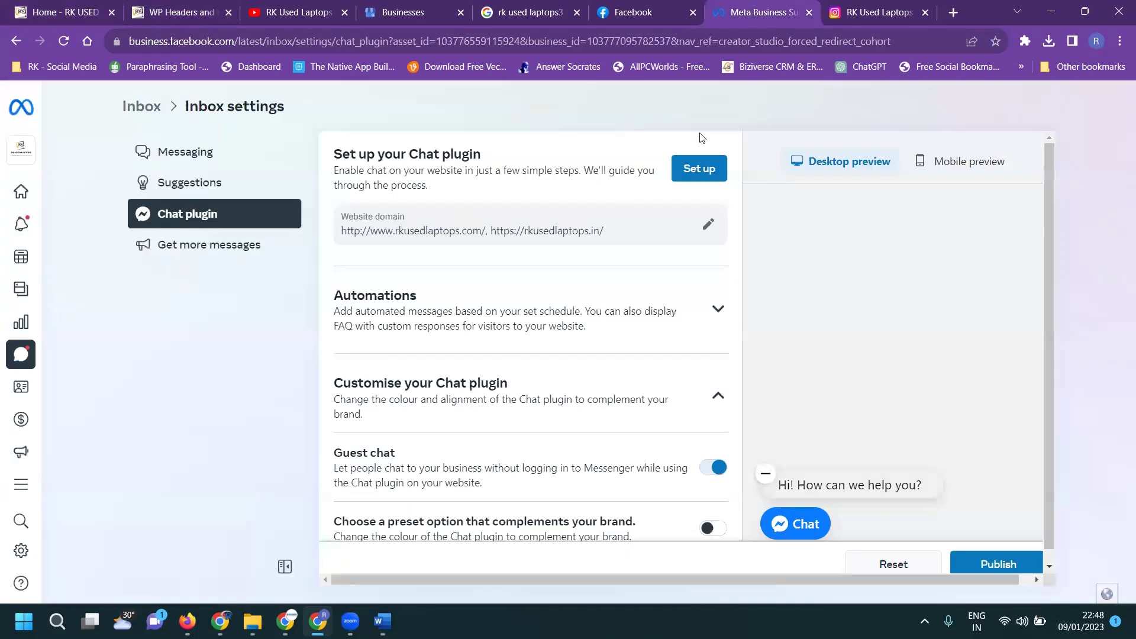
click(716, 312)
scroll(680, 279, down, 3)
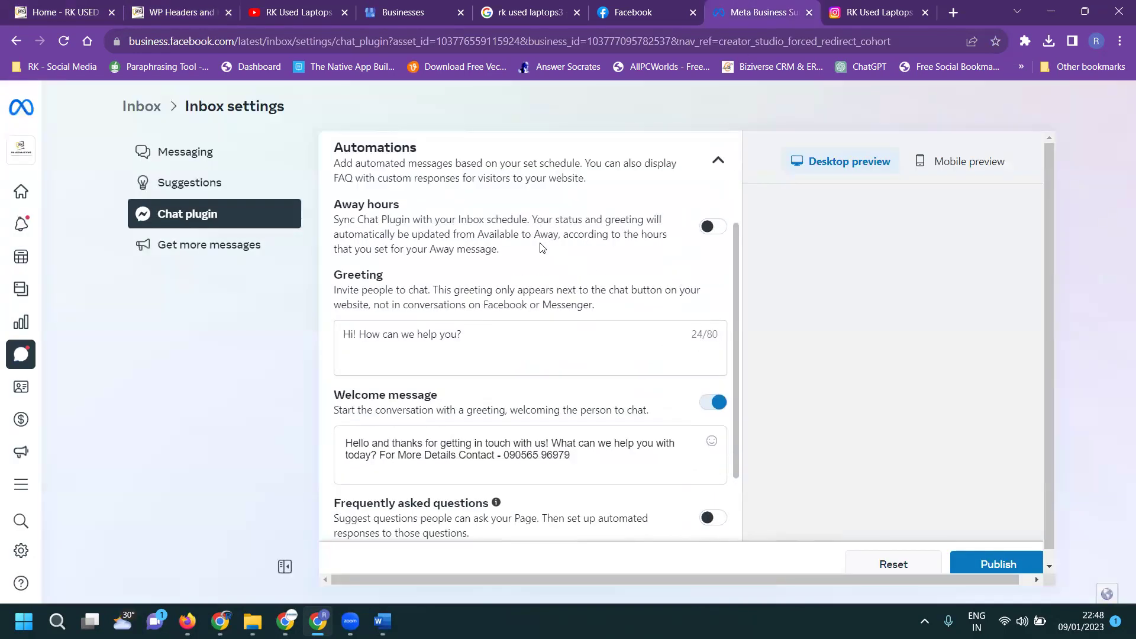
scroll(541, 248, down, 1)
scroll(709, 201, up, 1)
click(715, 228)
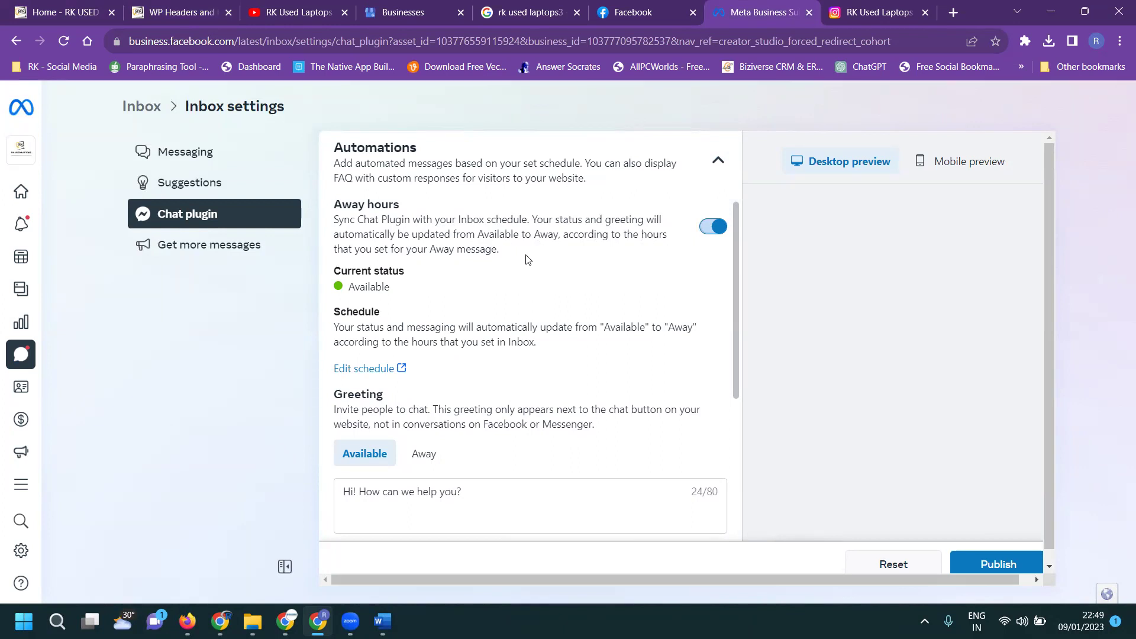
Review the away greeting and the away welcome message.
scroll(544, 255, down, 1)
scroll(549, 253, down, 3)
click(427, 234)
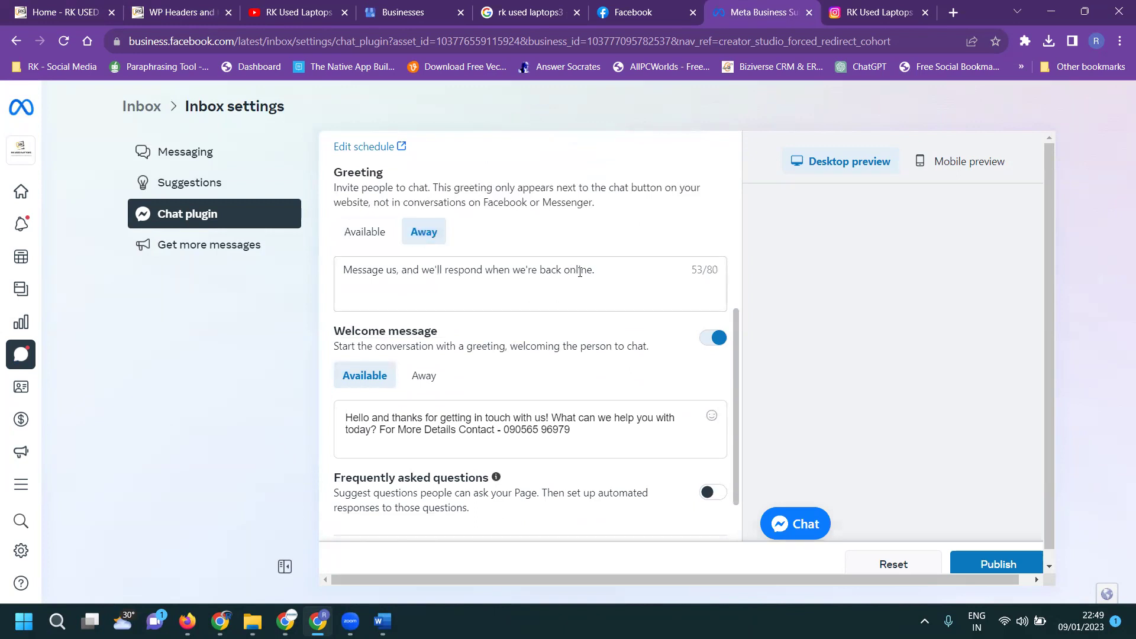
scroll(590, 271, down, 1)
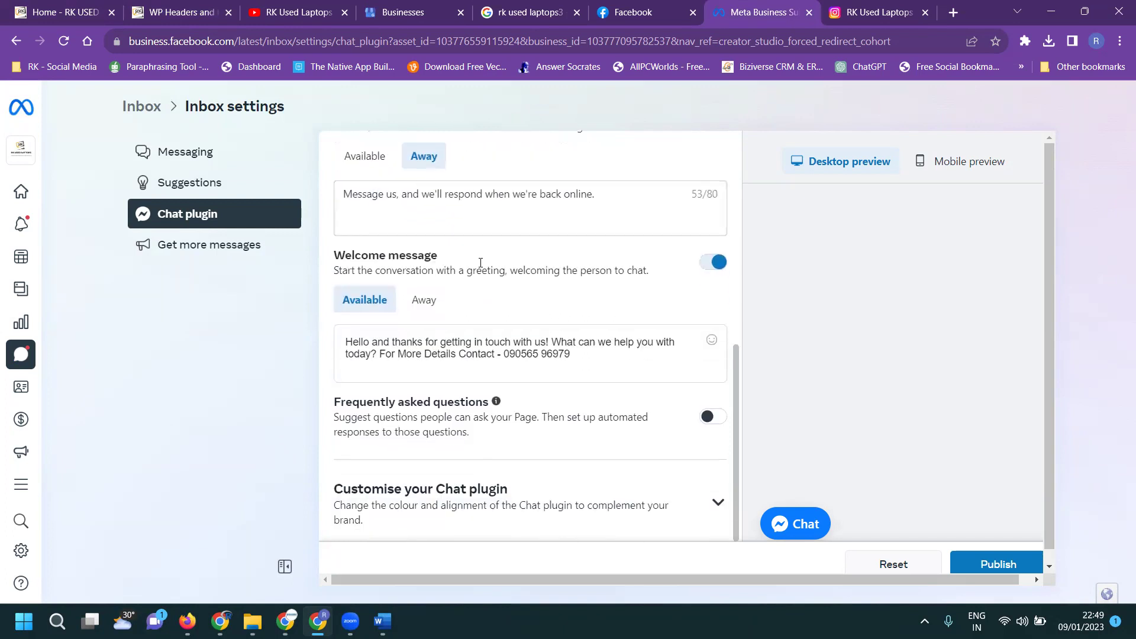
click(426, 300)
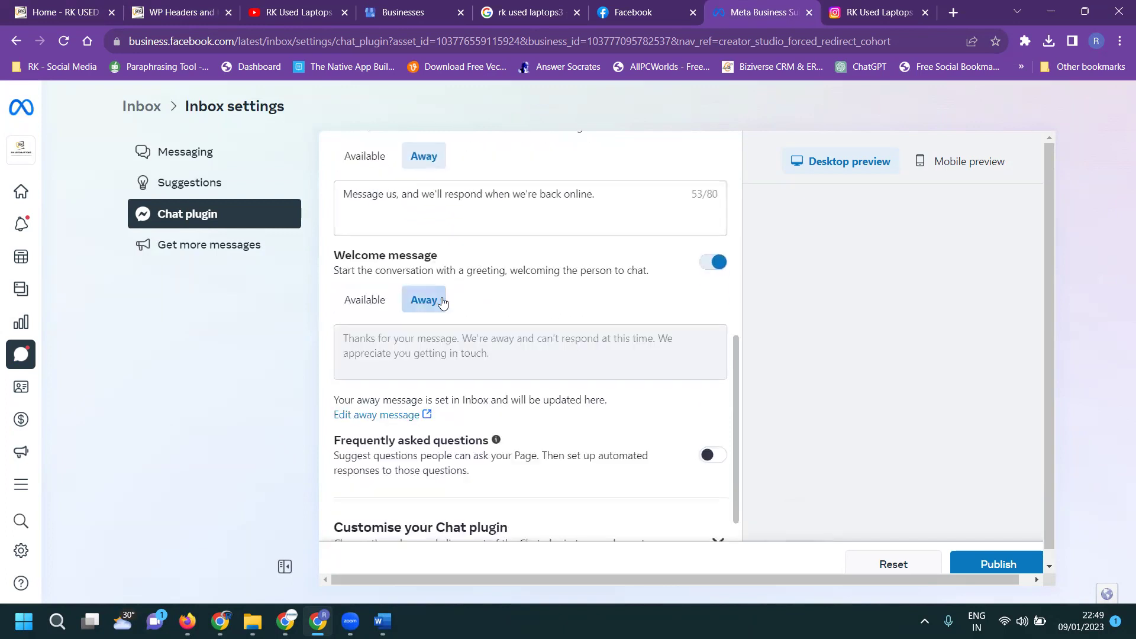
scroll(512, 294, down, 1)
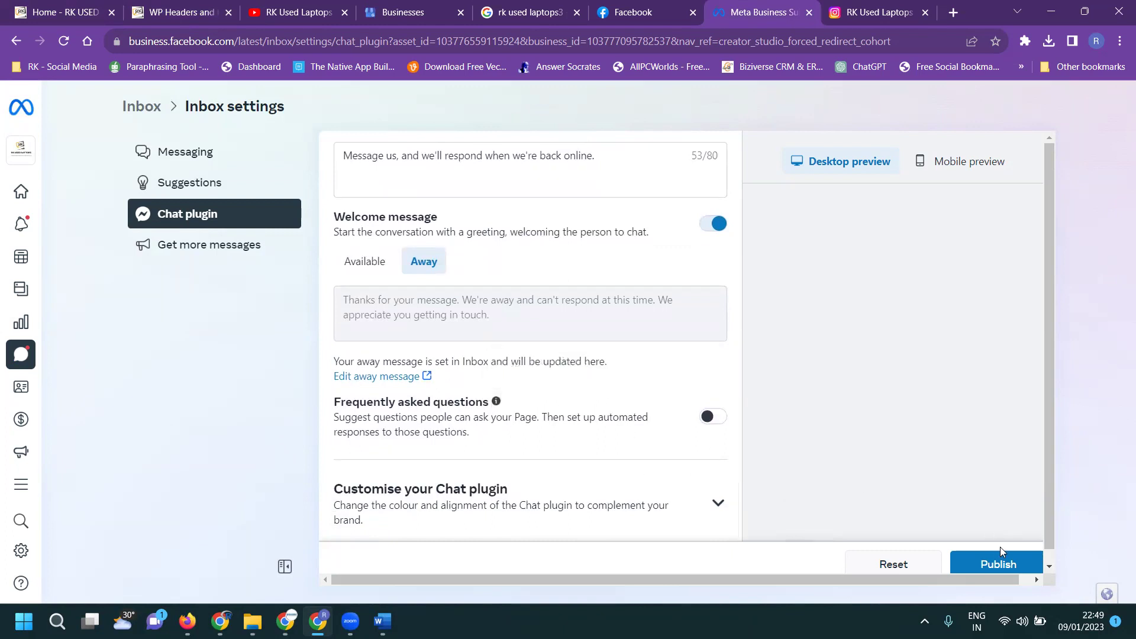
Publish the Chat plugin changes and compare mobile and desktop previews, ending on mobile.
click(1012, 565)
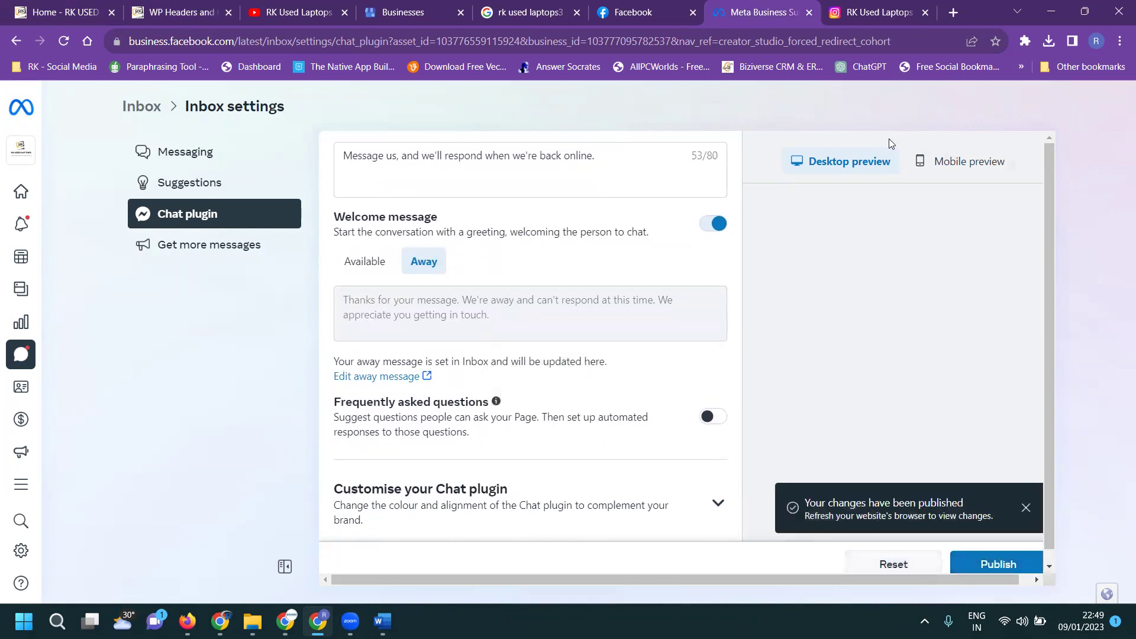
click(940, 160)
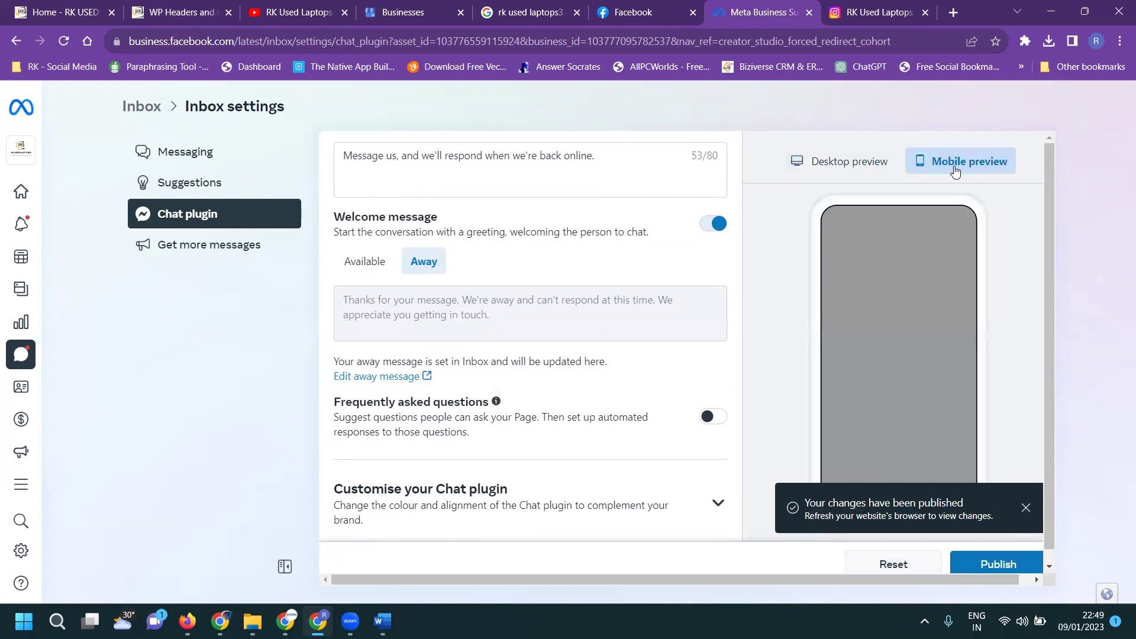
click(847, 152)
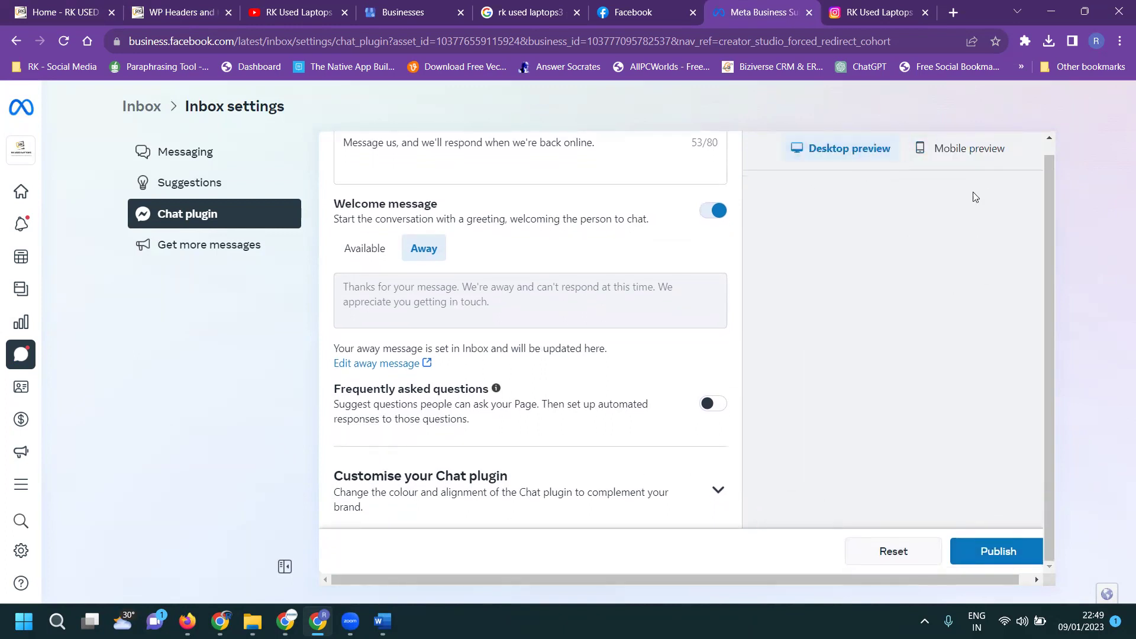
click(974, 152)
Expand Customise your Chat plugin and try Icon only before keeping Icon and text.
scroll(580, 267, up, 5)
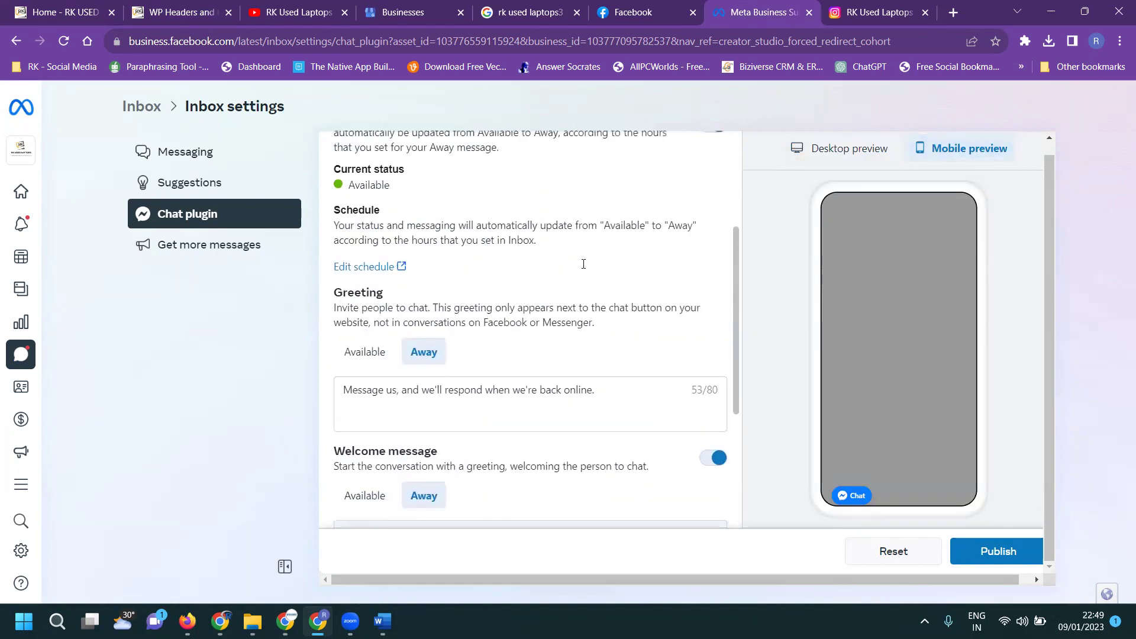
scroll(551, 297, down, 5)
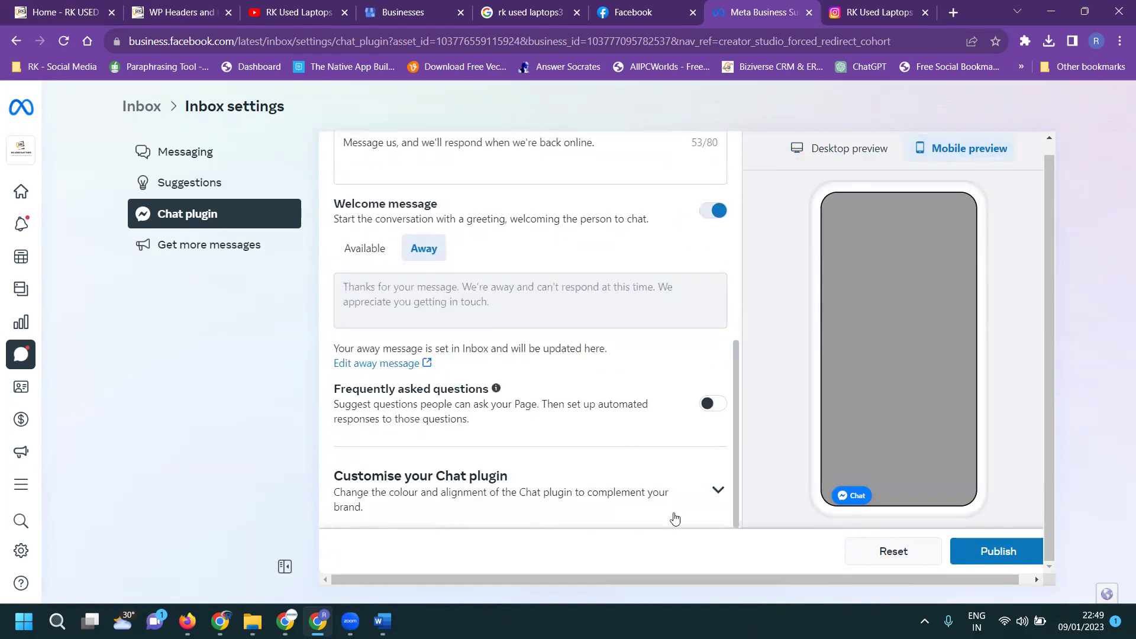
click(713, 489)
scroll(634, 338, down, 3)
scroll(635, 334, up, 3)
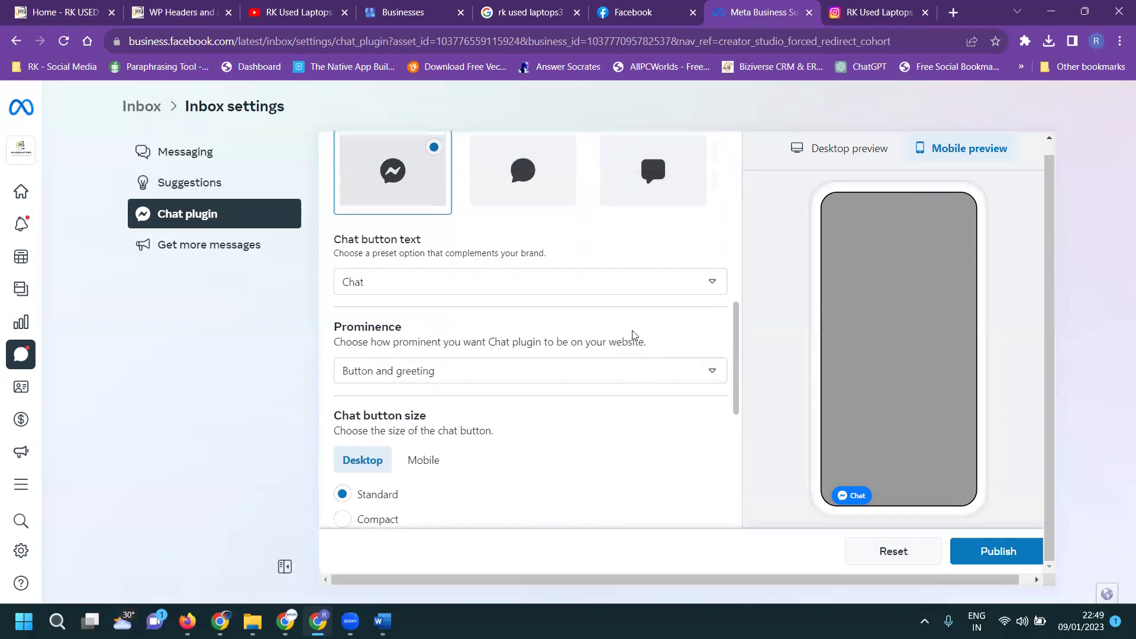
click(406, 217)
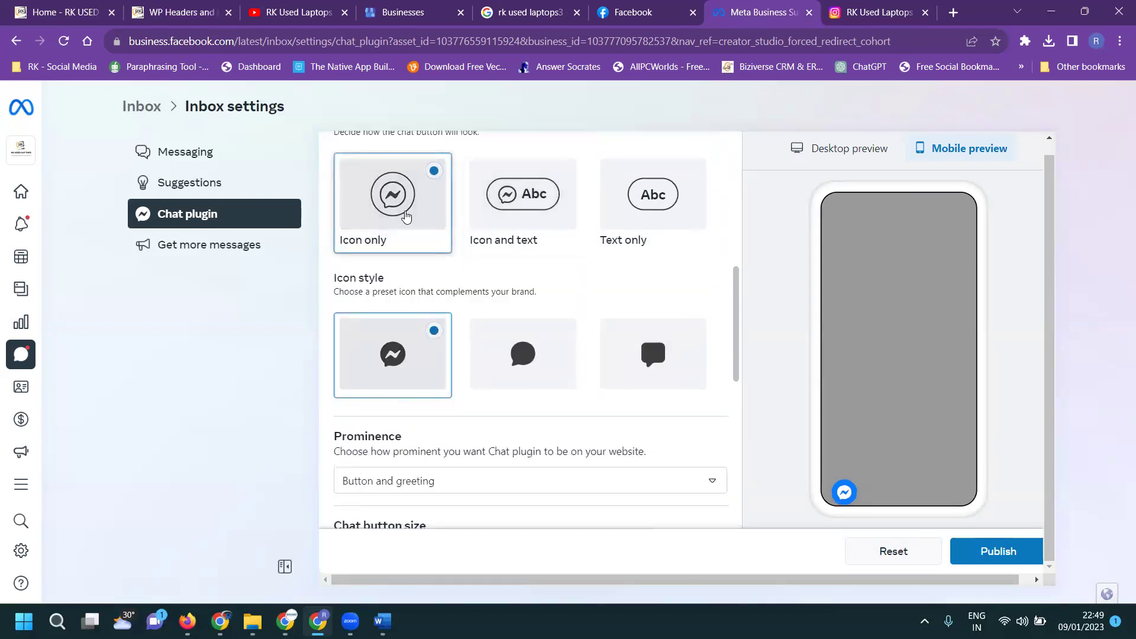
click(484, 217)
Set the chat button text to 'Ask us' after briefly trying 'Help'.
scroll(490, 286, down, 3)
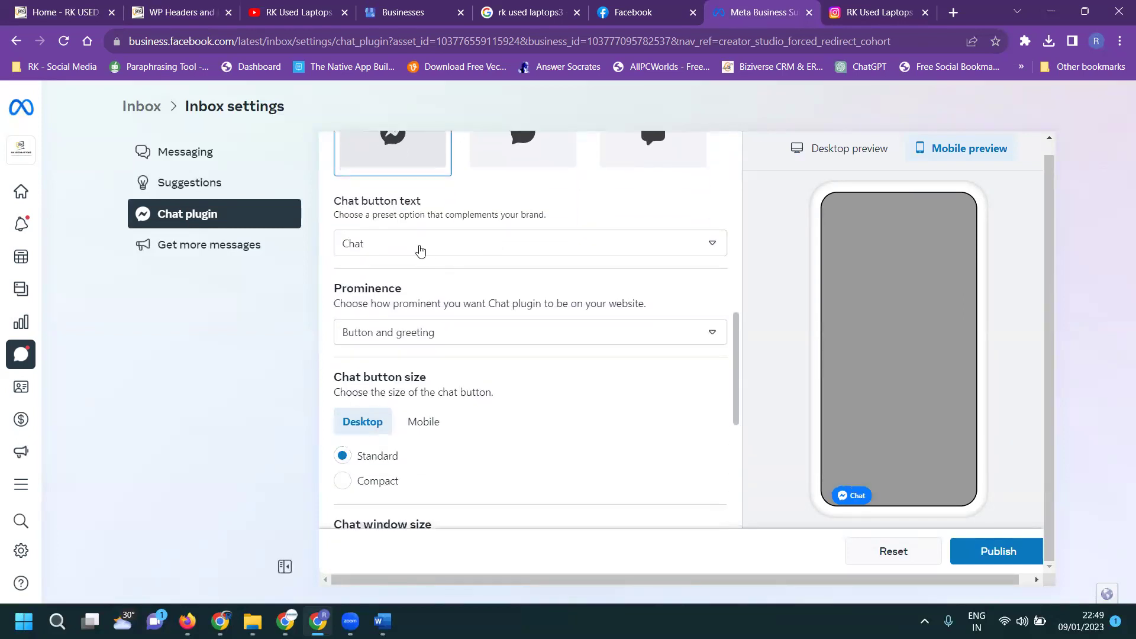
click(400, 253)
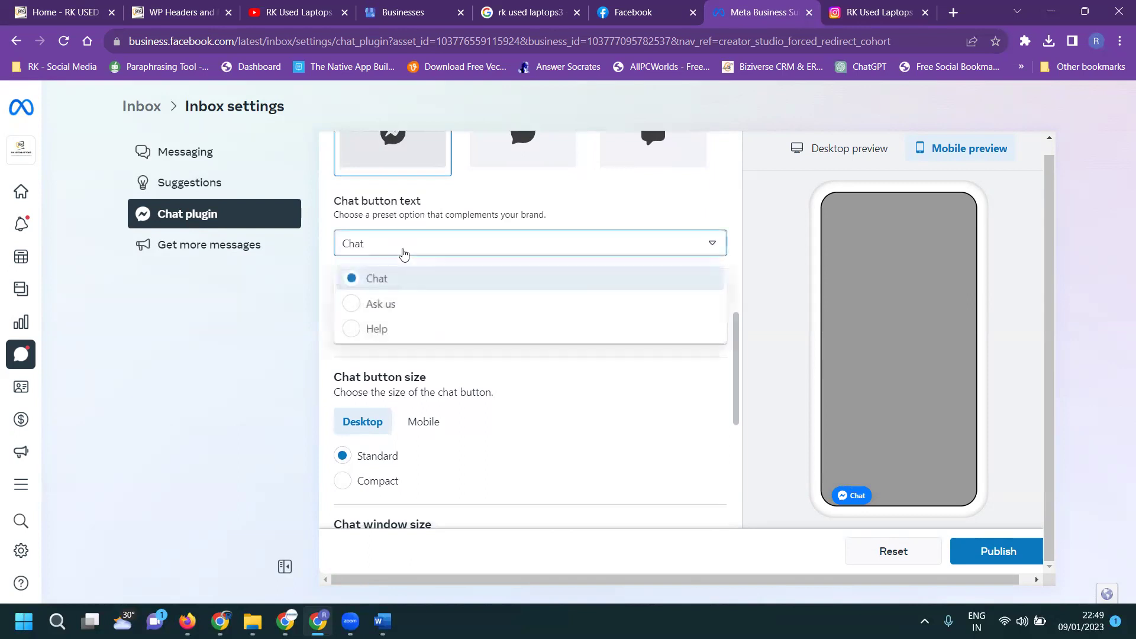
click(396, 304)
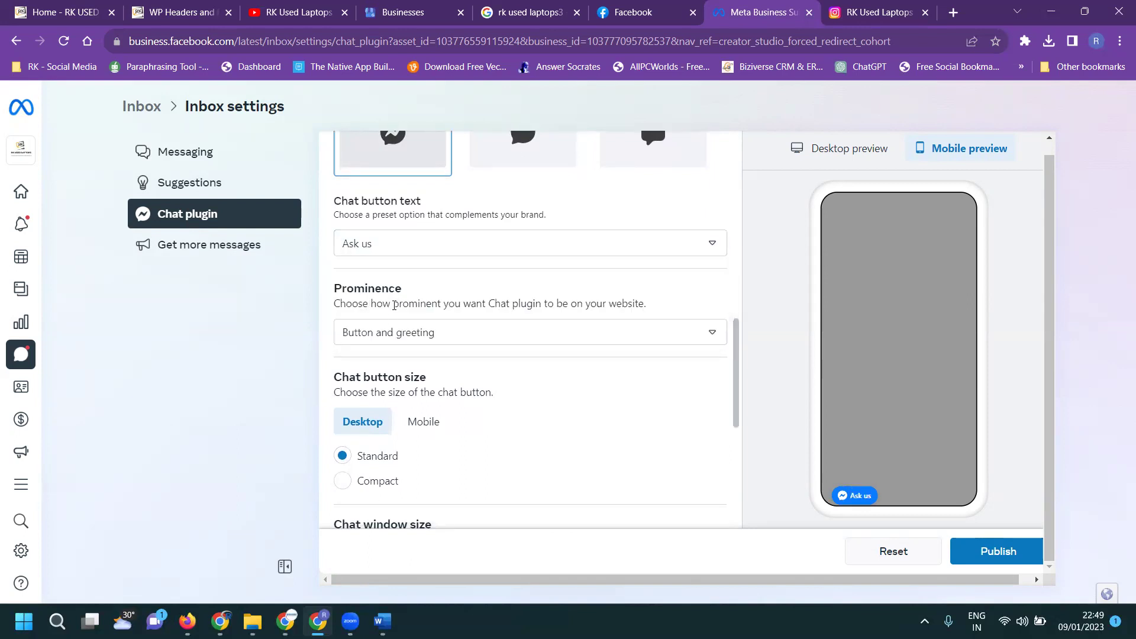
click(388, 256)
click(387, 326)
click(401, 260)
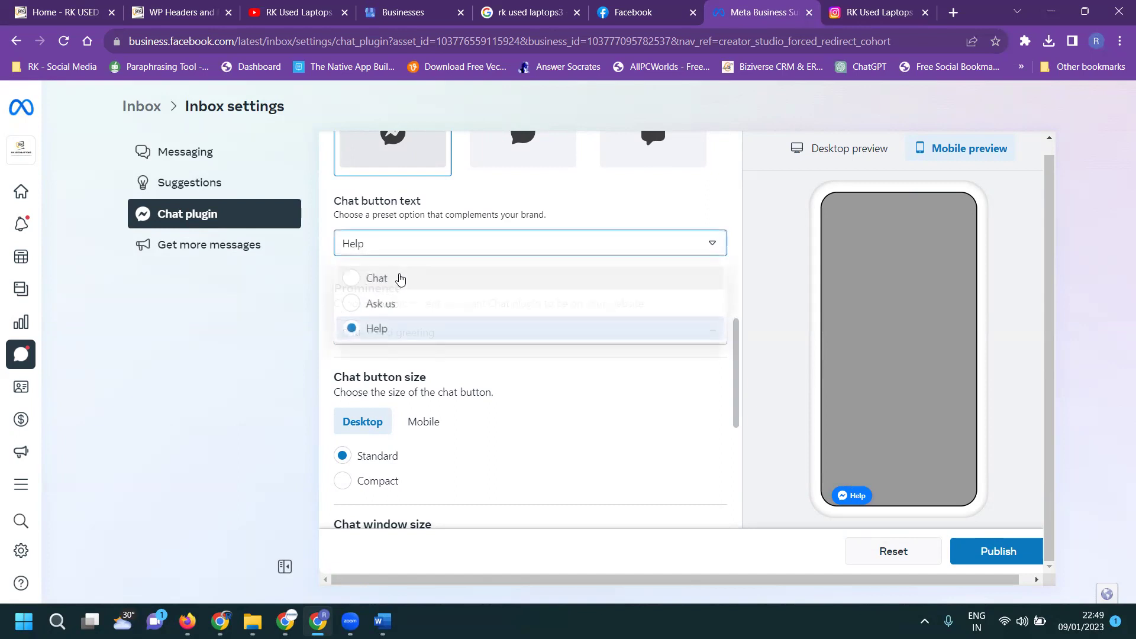
click(382, 302)
Try button-only prominence, then restore Button and greeting.
click(418, 340)
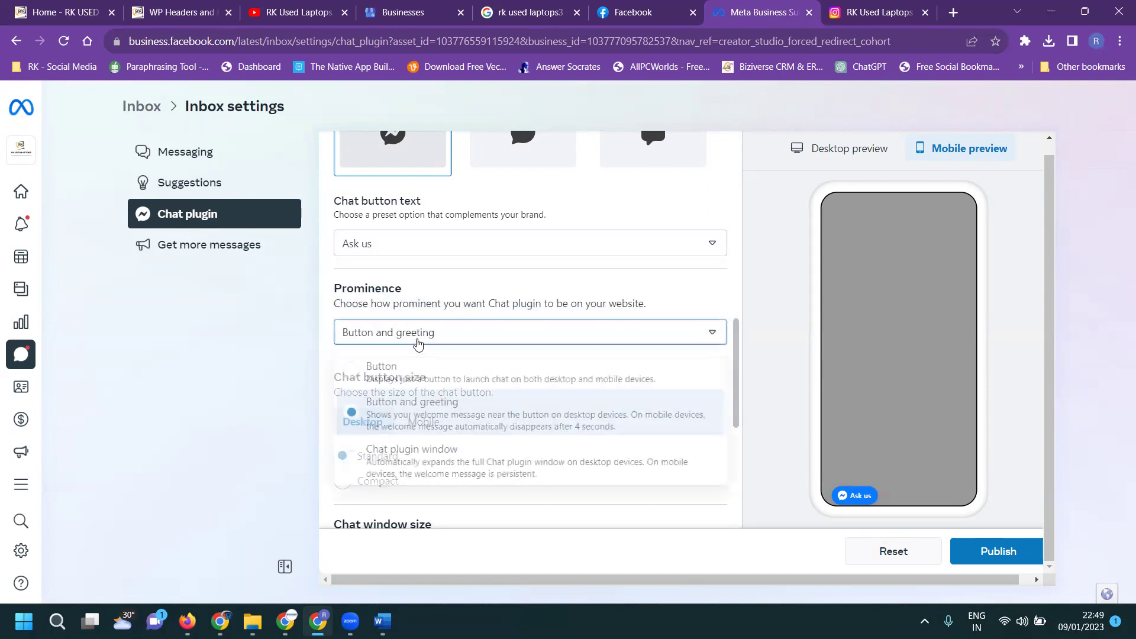
click(414, 370)
click(416, 331)
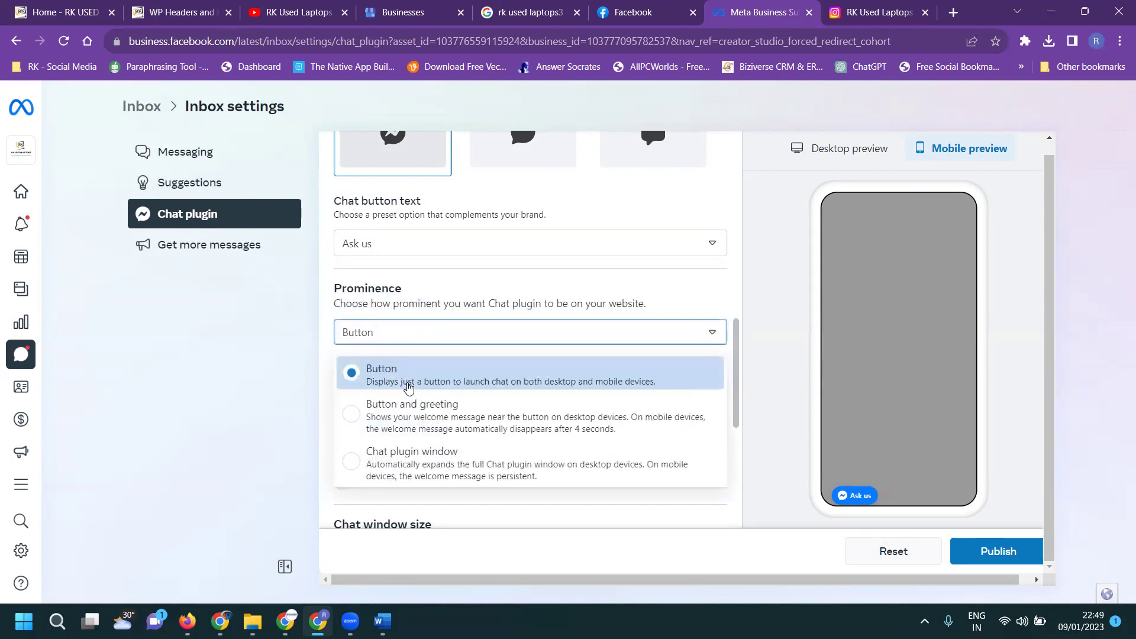
click(407, 416)
Collapse the customisation section and expand Automations to show the Available greeting.
scroll(448, 339, down, 1)
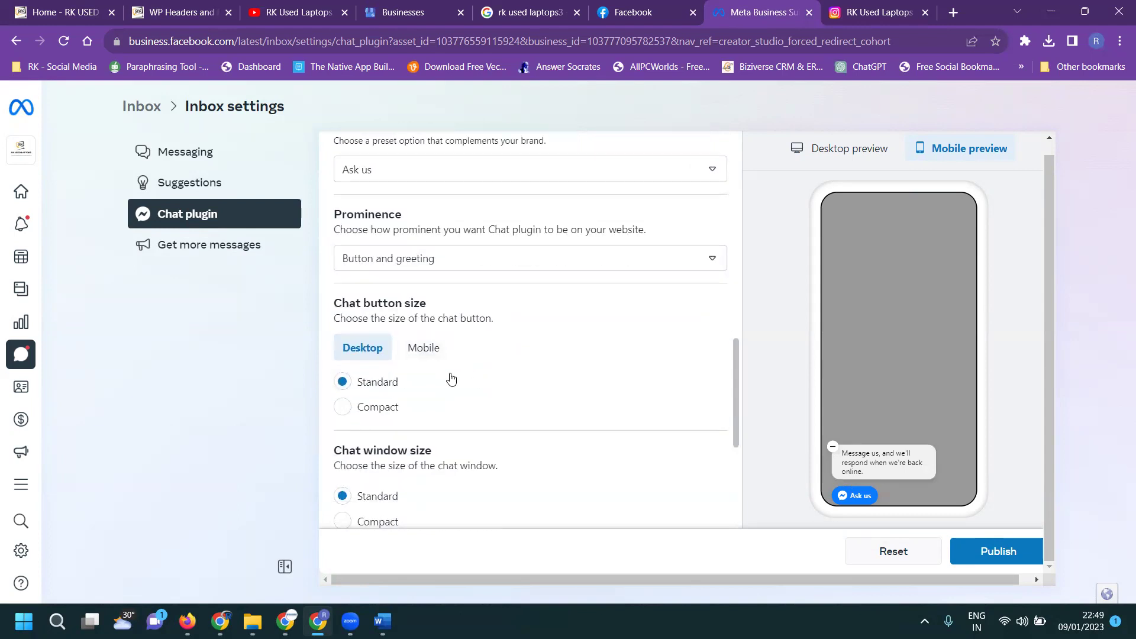
scroll(550, 363, up, 5)
scroll(549, 363, up, 9)
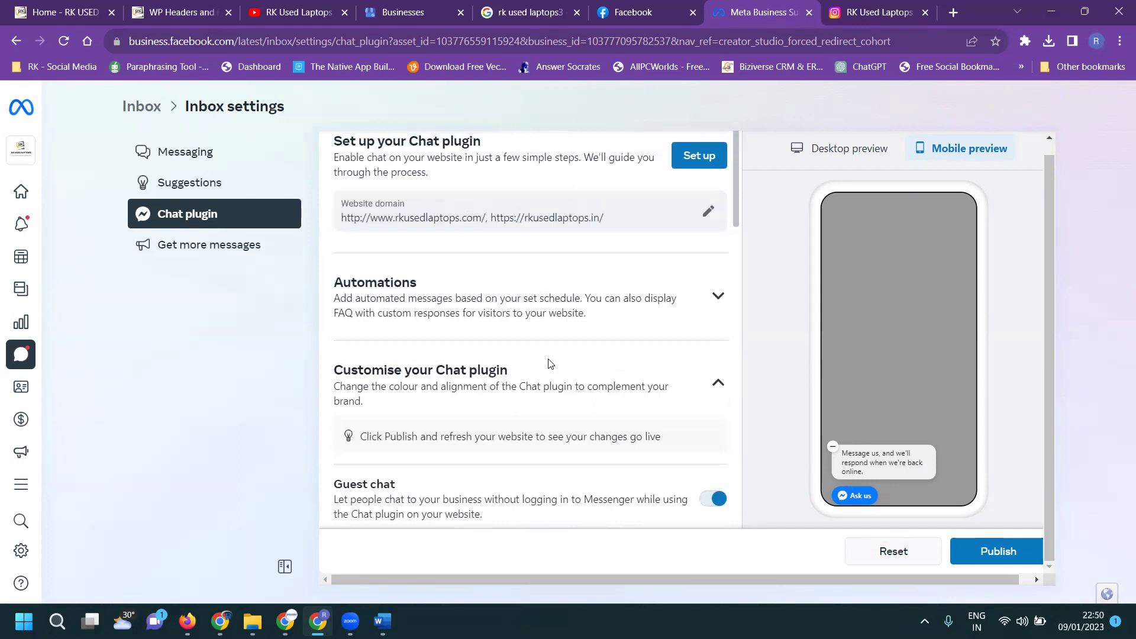
scroll(538, 364, down, 2)
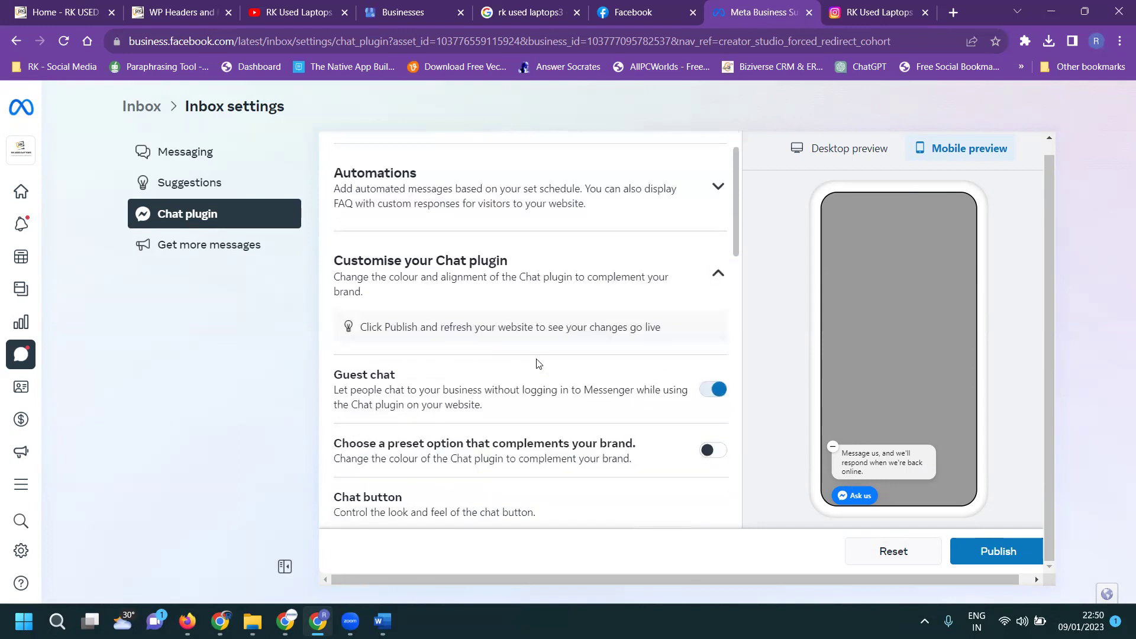
scroll(544, 346, up, 2)
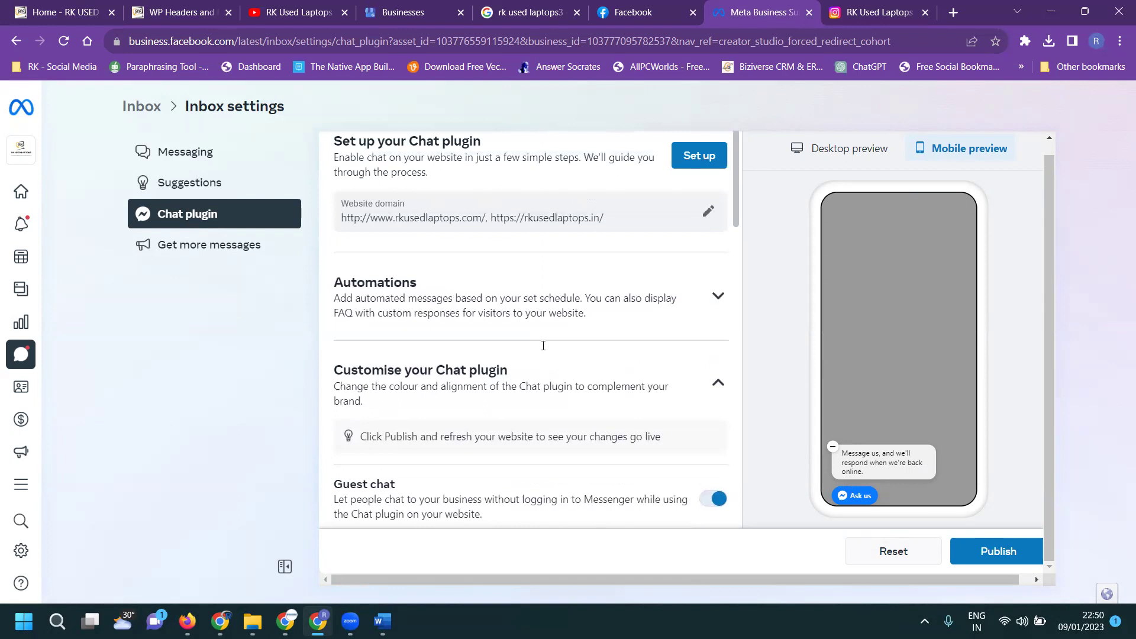
double_click(568, 315)
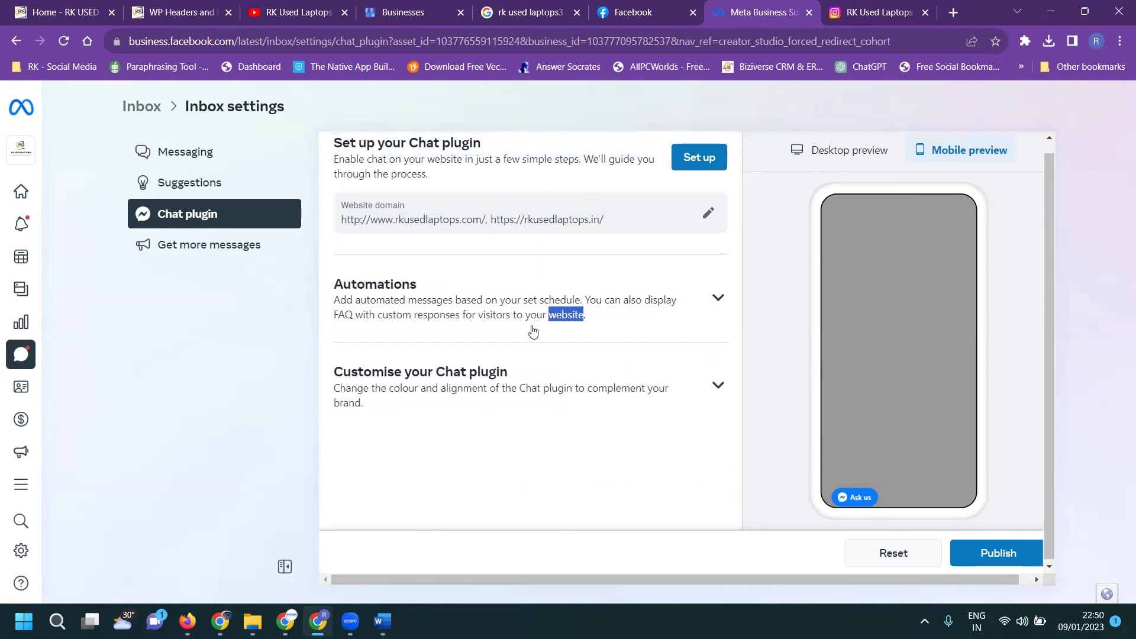
click(705, 316)
scroll(651, 325, down, 5)
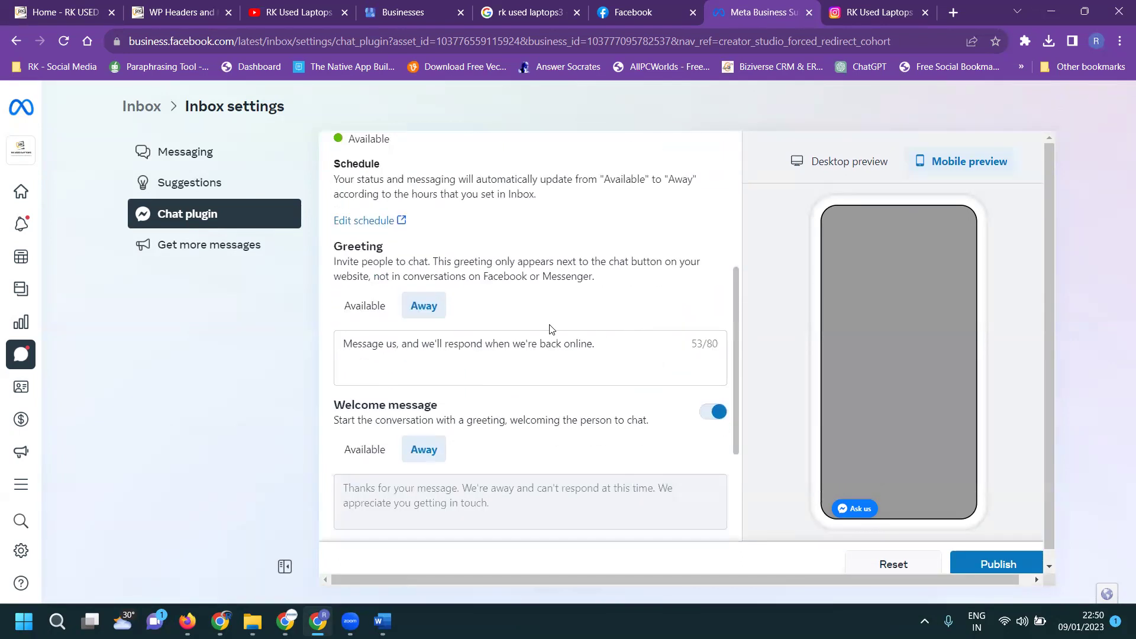
click(380, 320)
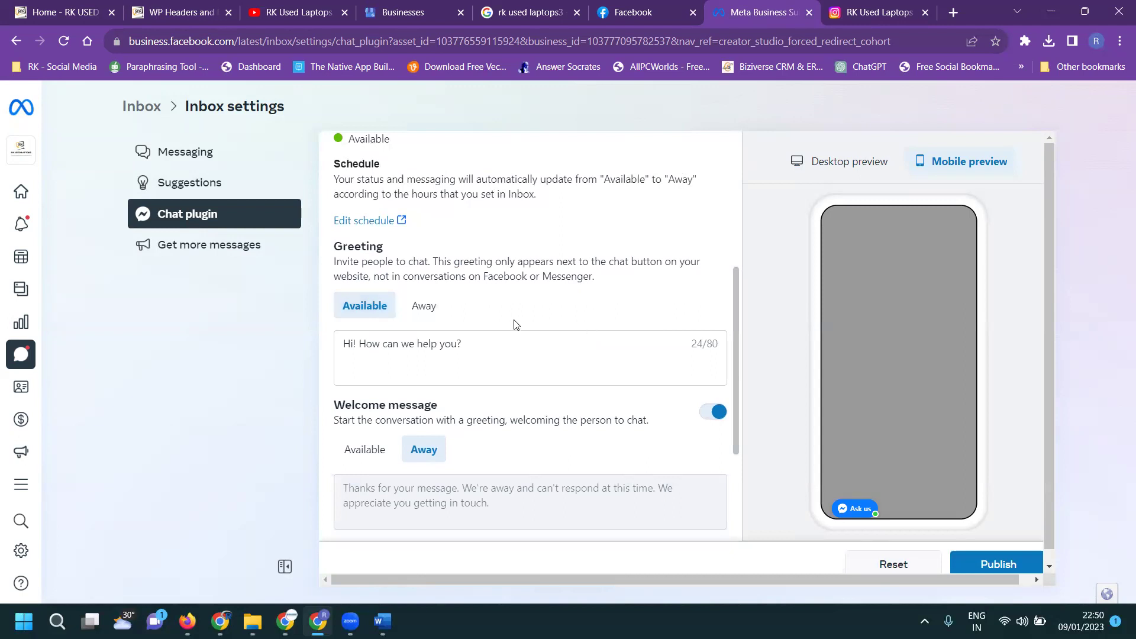
Turn off Away hours syncing and select the 'Hi! How can we help you?' welcome message.
scroll(519, 313, up, 3)
click(707, 227)
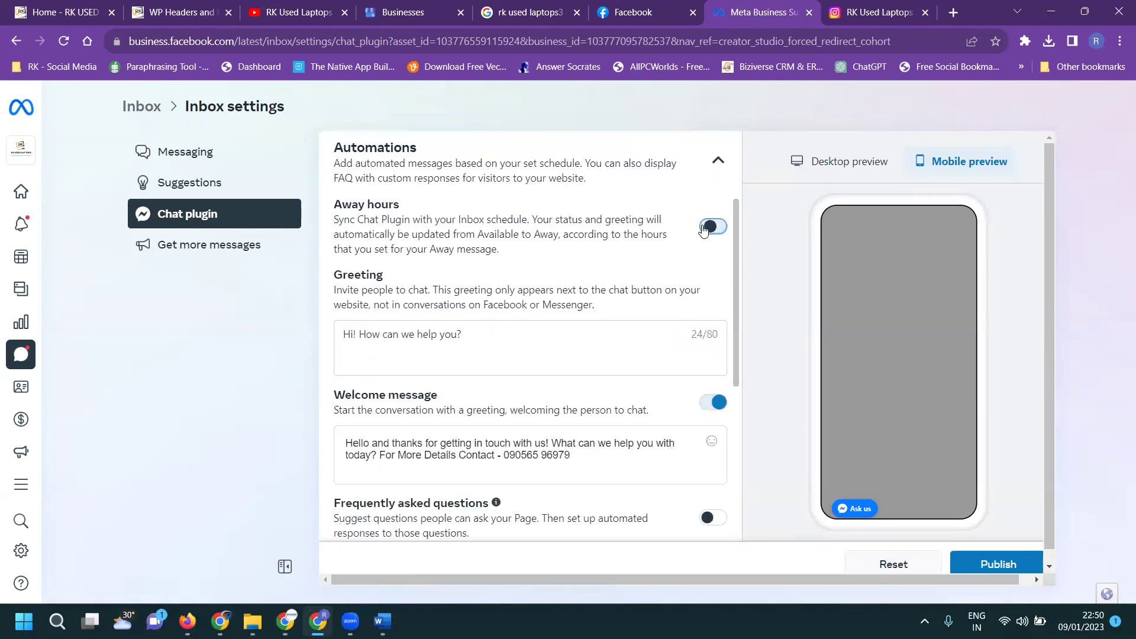
scroll(701, 328, down, 2)
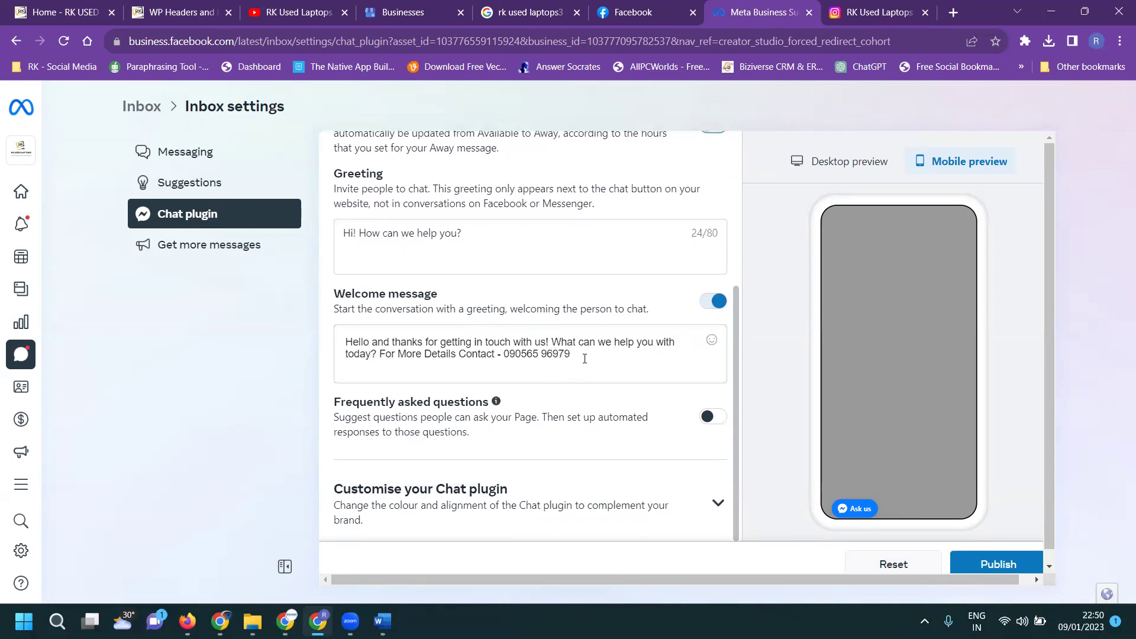
click(580, 357)
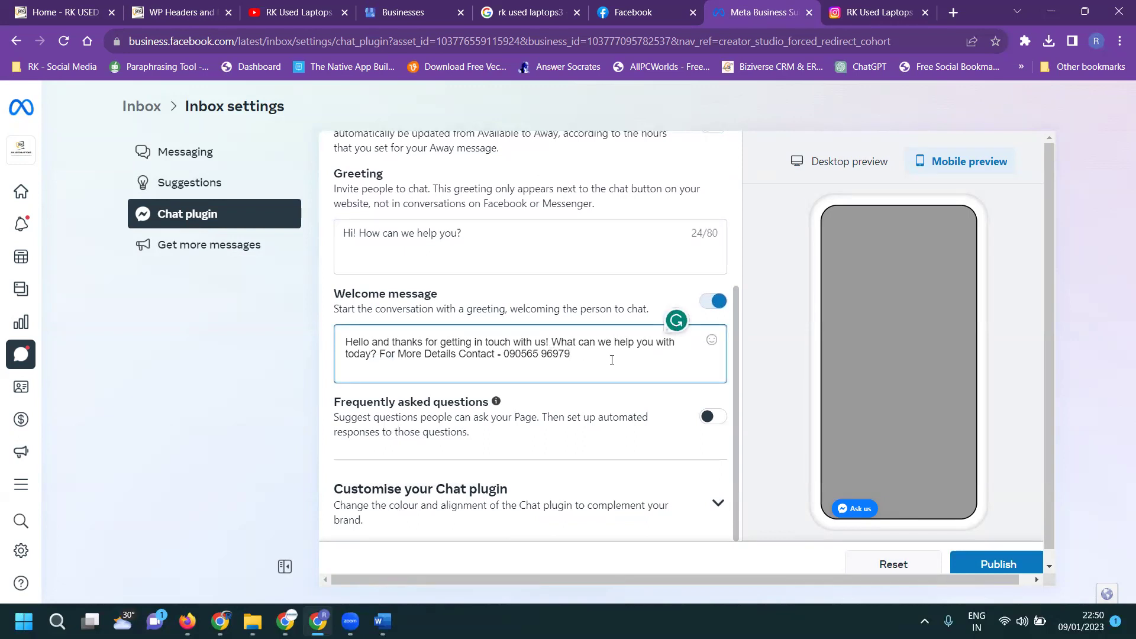
Expand Customise your Chat plugin and review Button display, Icon style, size and Position settings.
click(721, 504)
scroll(665, 391, down, 10)
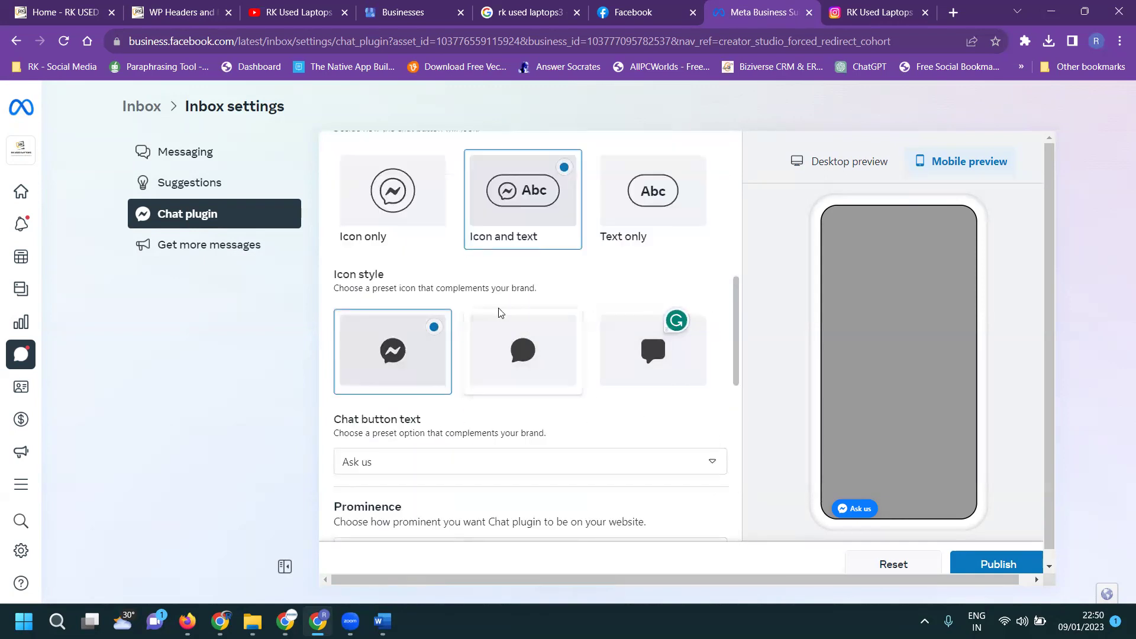
scroll(499, 313, up, 2)
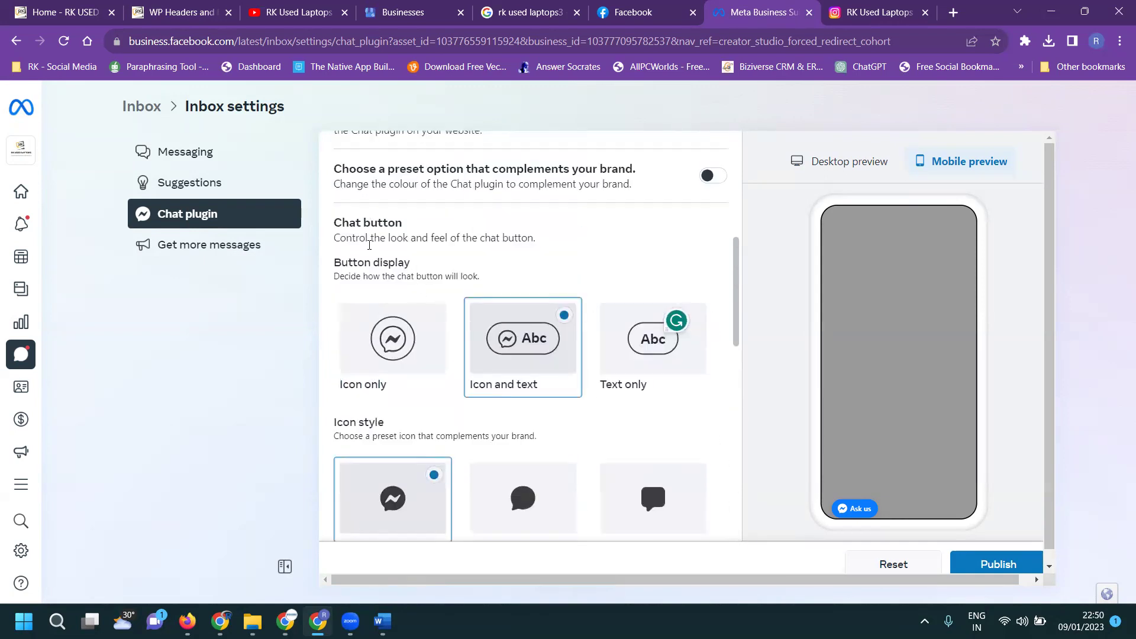
scroll(414, 308, down, 5)
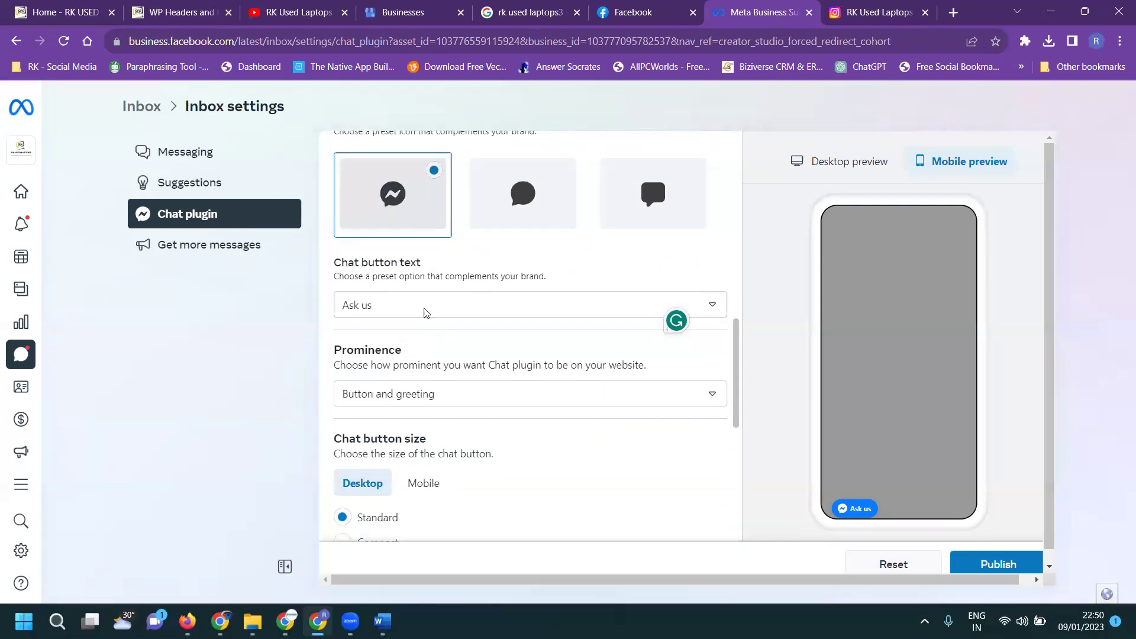
scroll(423, 347, down, 5)
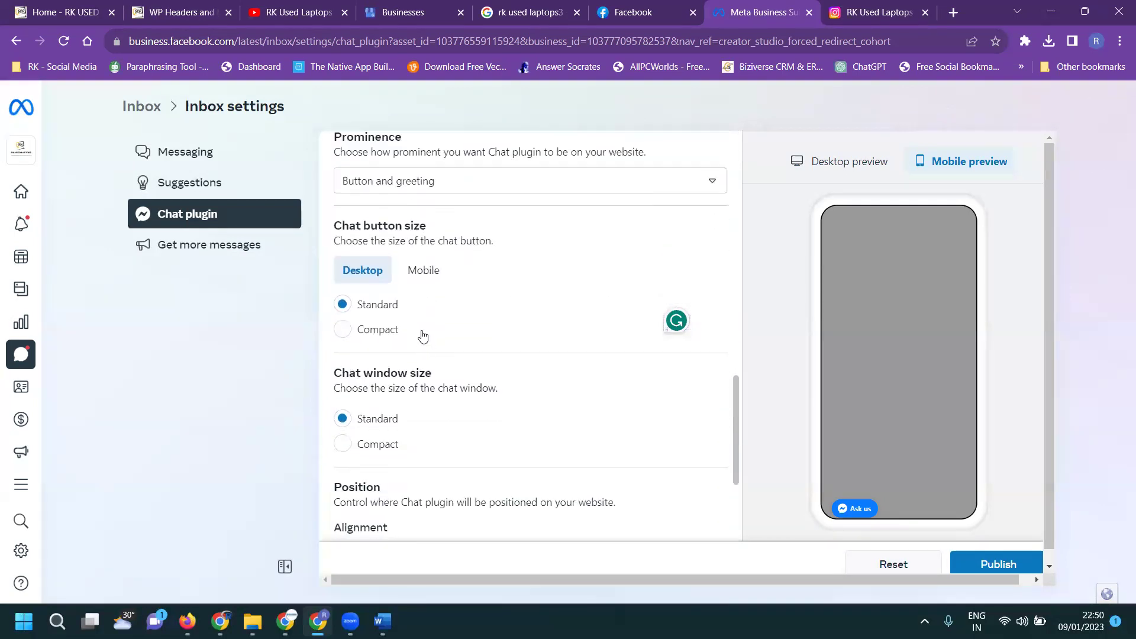
scroll(379, 286, down, 1)
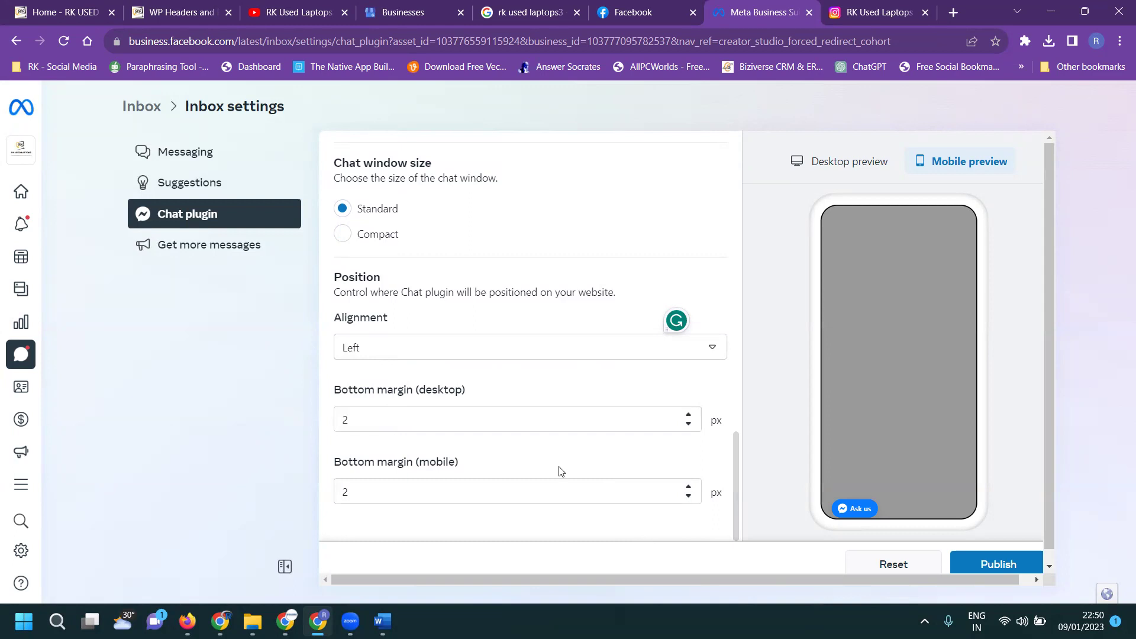
scroll(561, 472, up, 9)
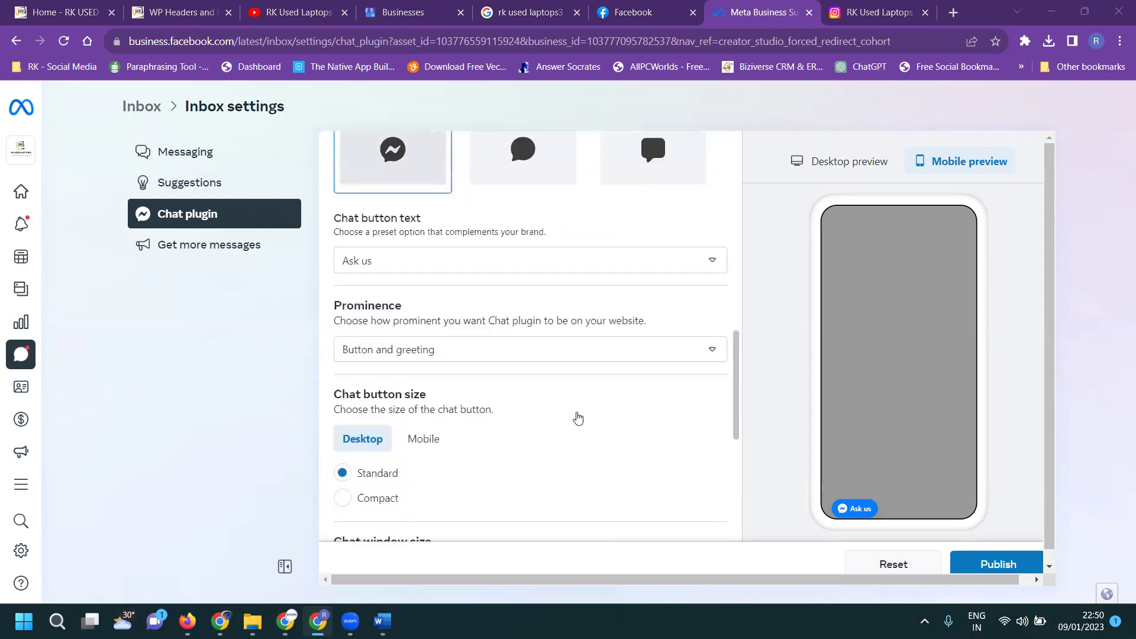
scroll(592, 413, up, 5)
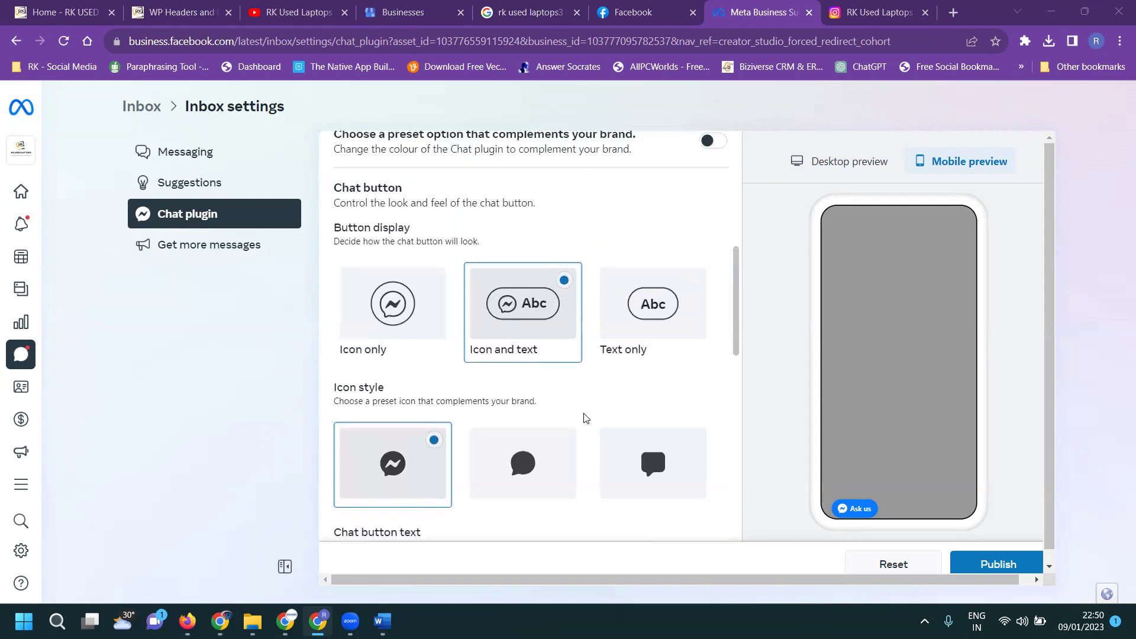
scroll(586, 407, up, 1)
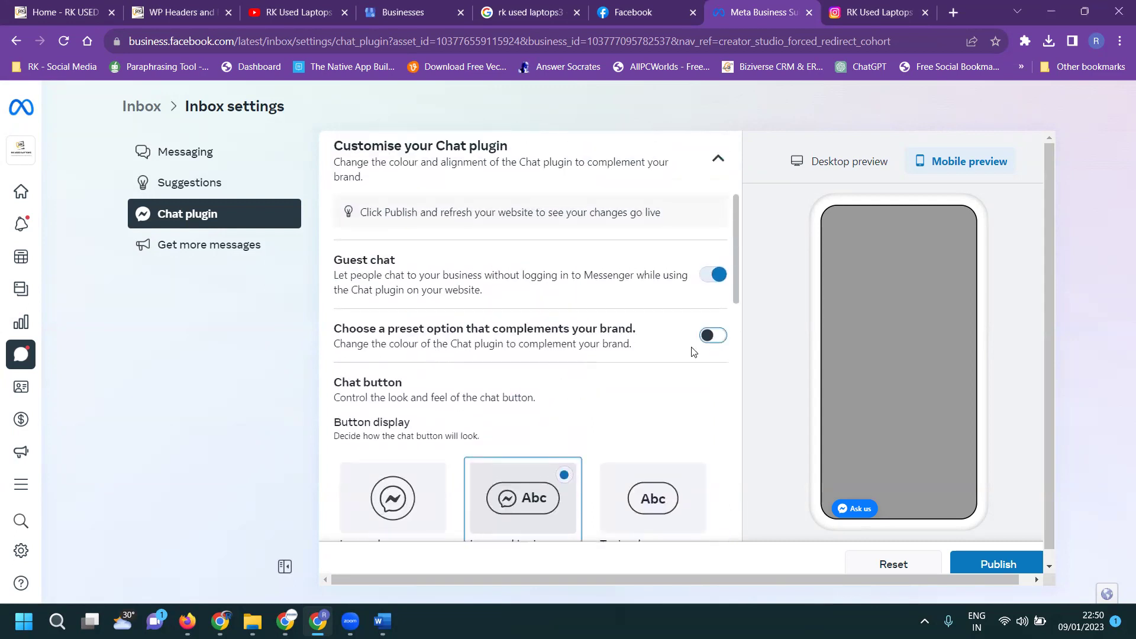
Try blue, pale, slate and red preset colours, then switch the preset colour option off.
click(717, 335)
click(669, 382)
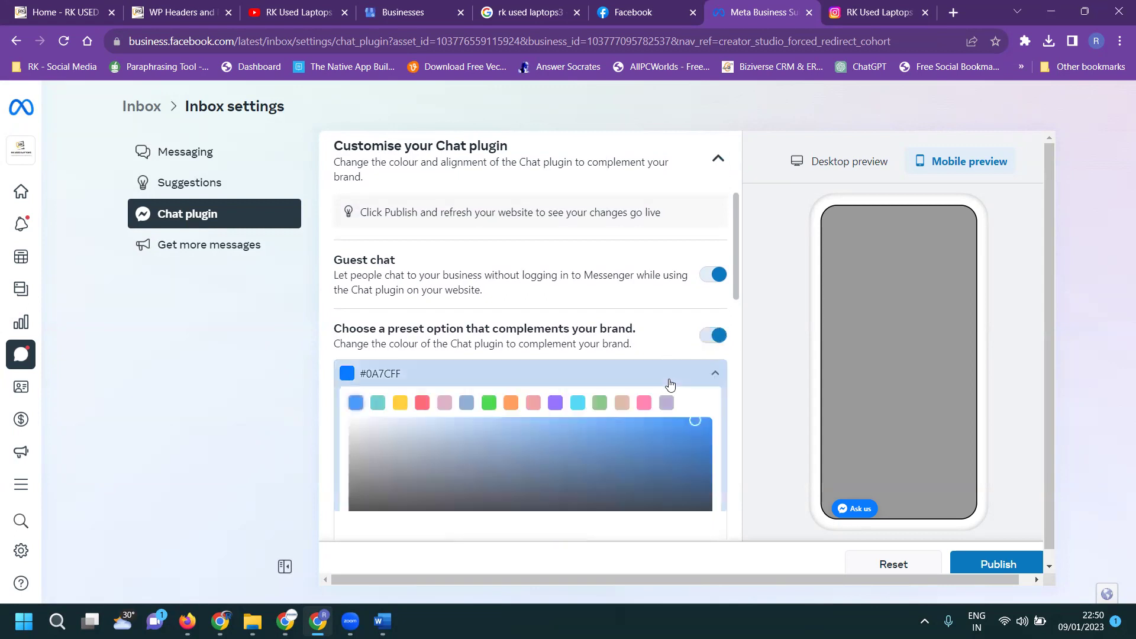
click(630, 436)
click(553, 448)
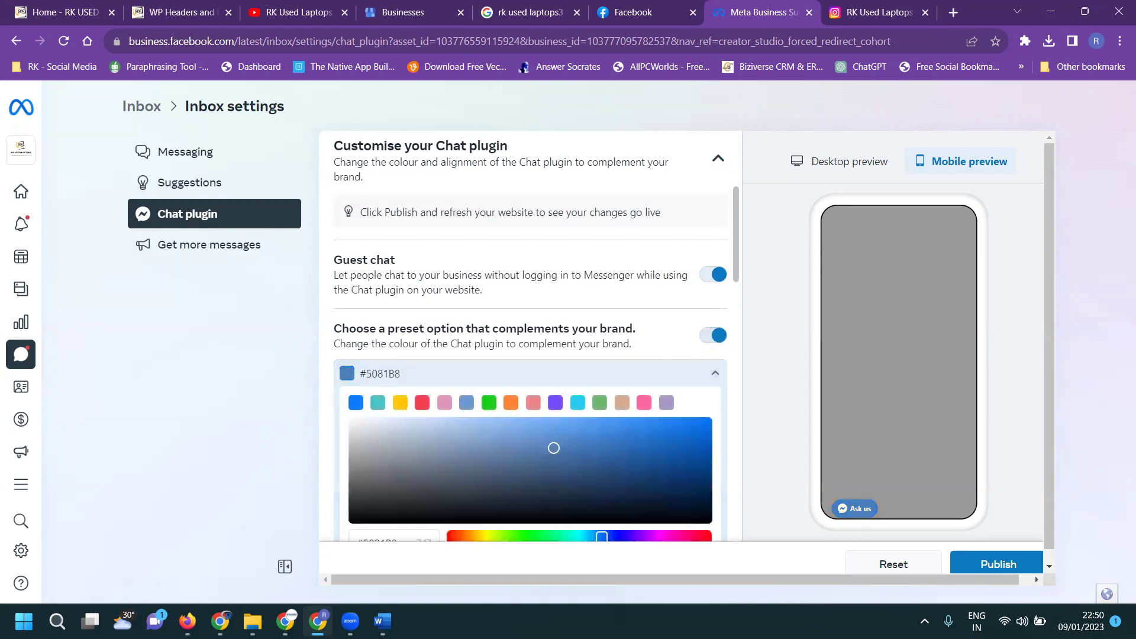
click(377, 449)
click(408, 431)
click(439, 431)
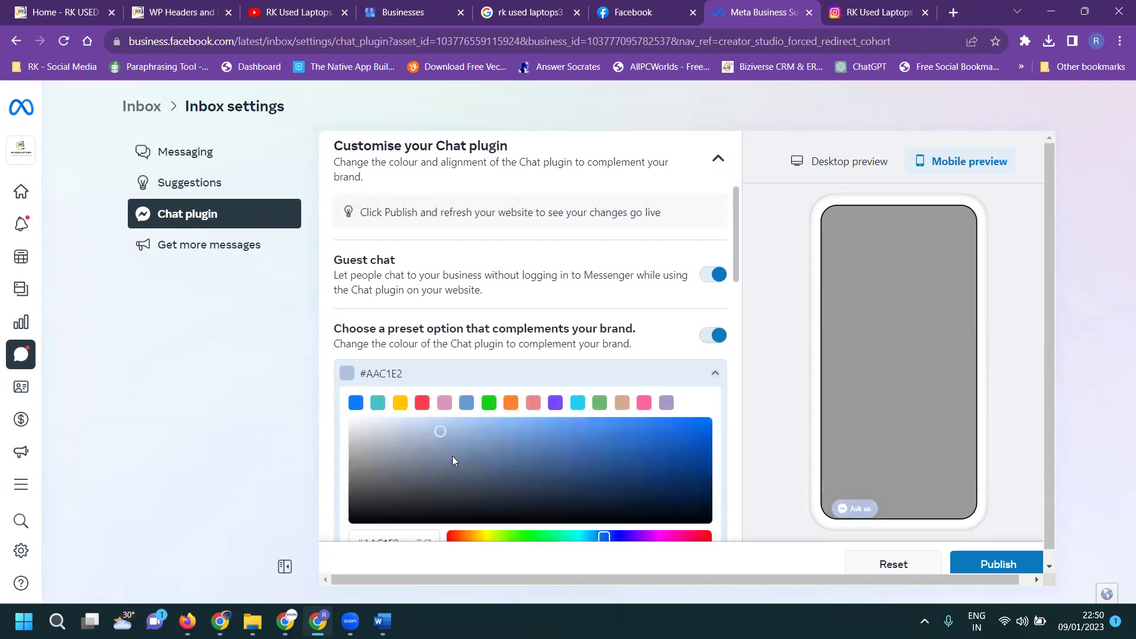
click(466, 463)
click(422, 403)
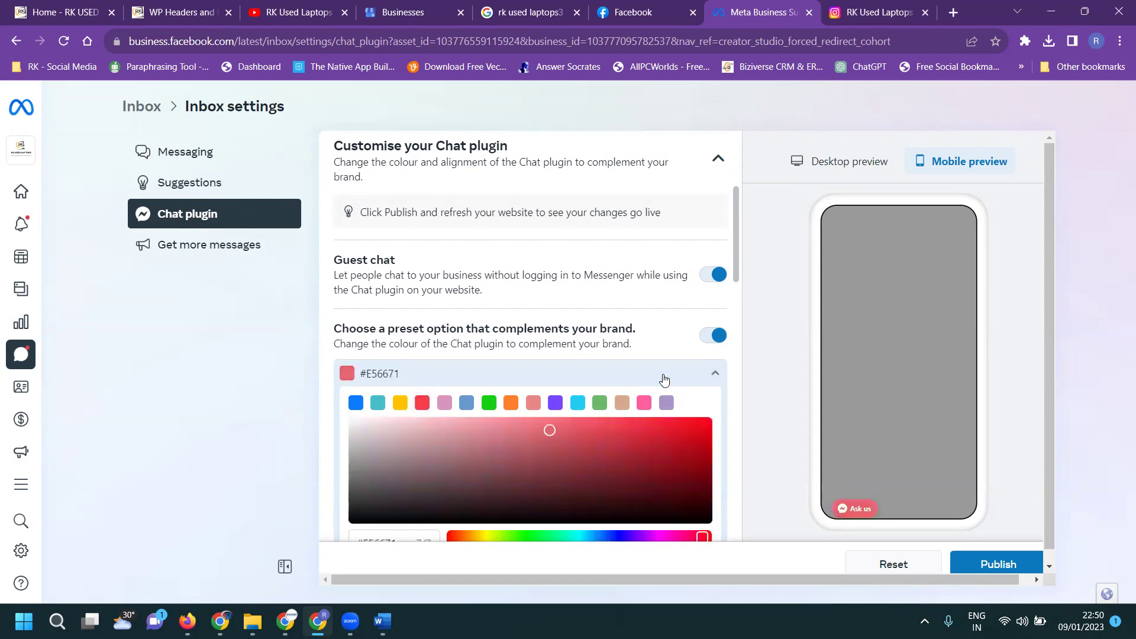
click(714, 336)
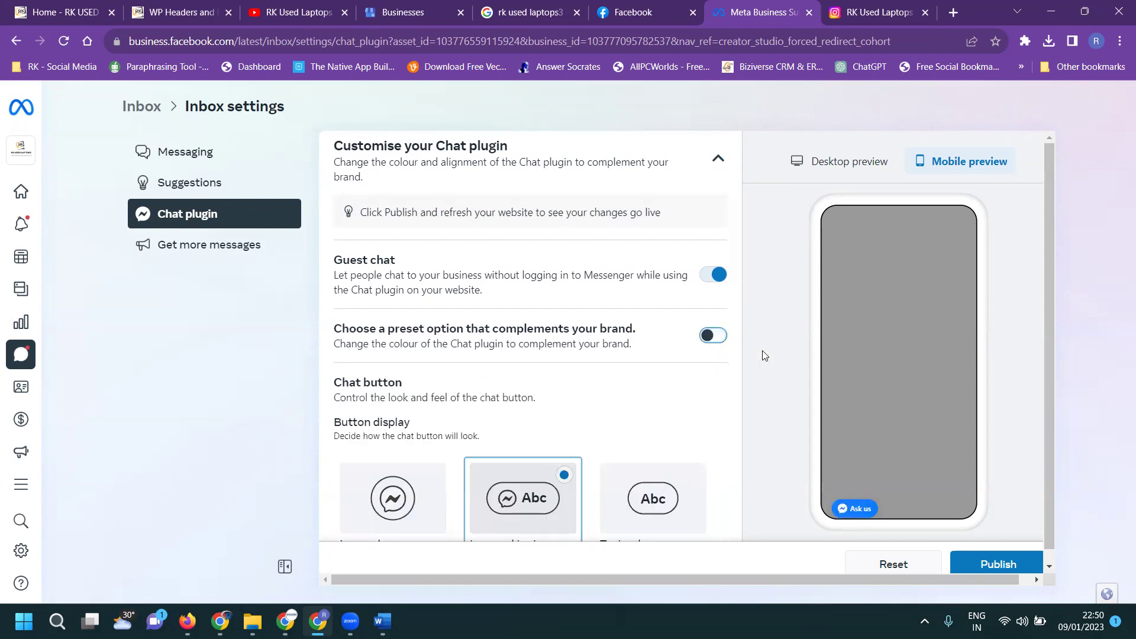
Publish the plugin settings and reload the homepage to see the live 'Ask us' button.
click(987, 561)
click(58, 10)
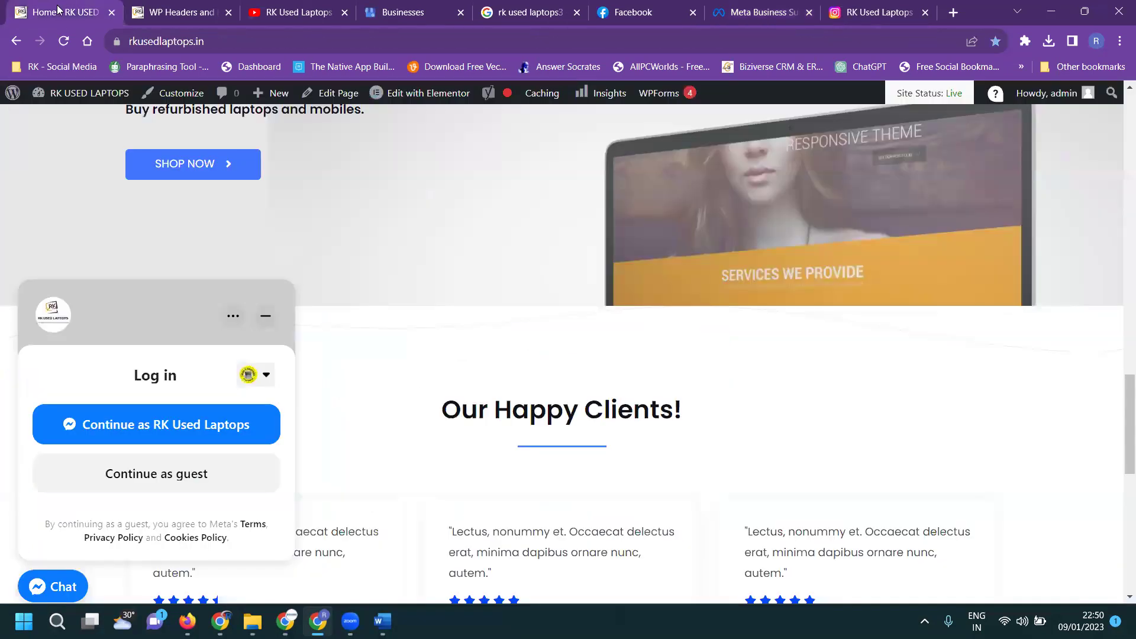
click(63, 41)
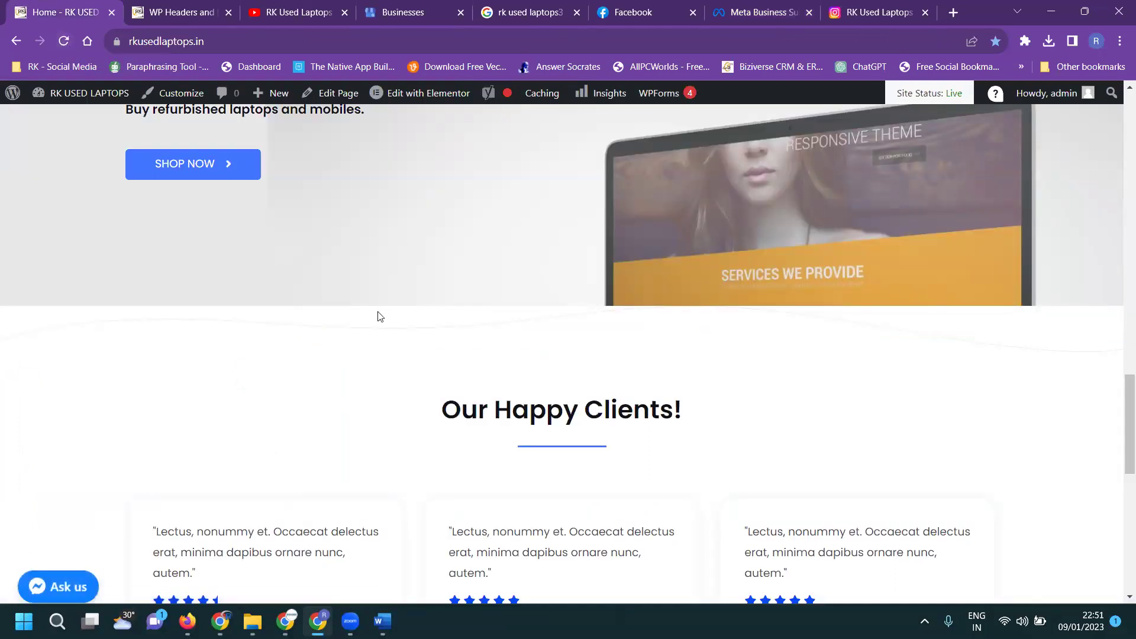
scroll(380, 314, down, 1)
scroll(381, 314, down, 1)
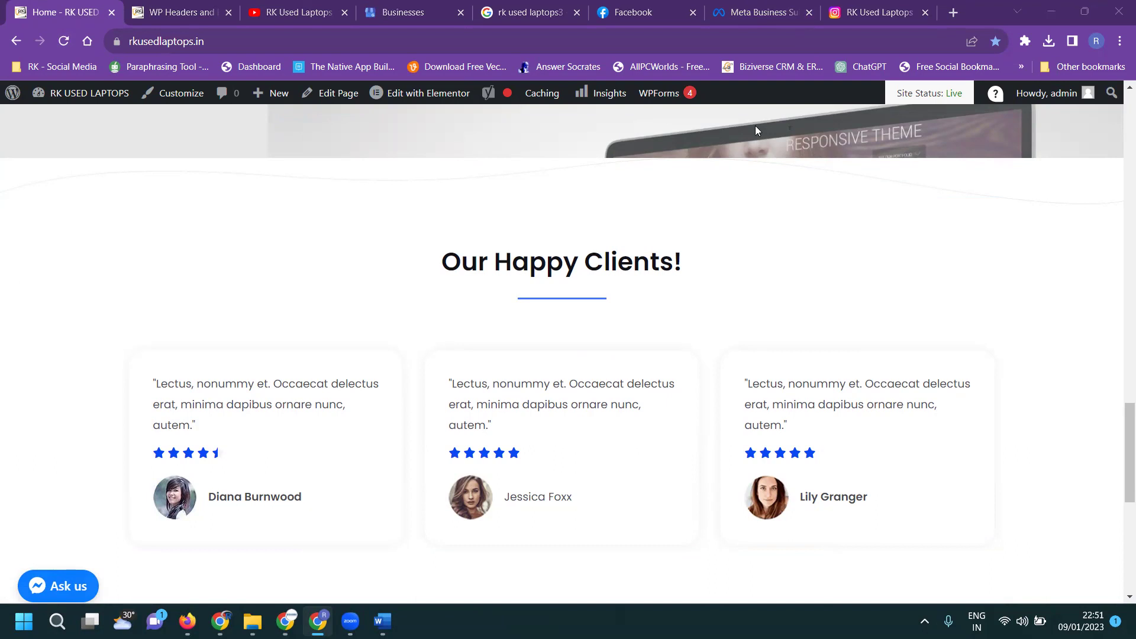
Switch to the YouTube channel's Videos page in the other browser window.
click(739, 5)
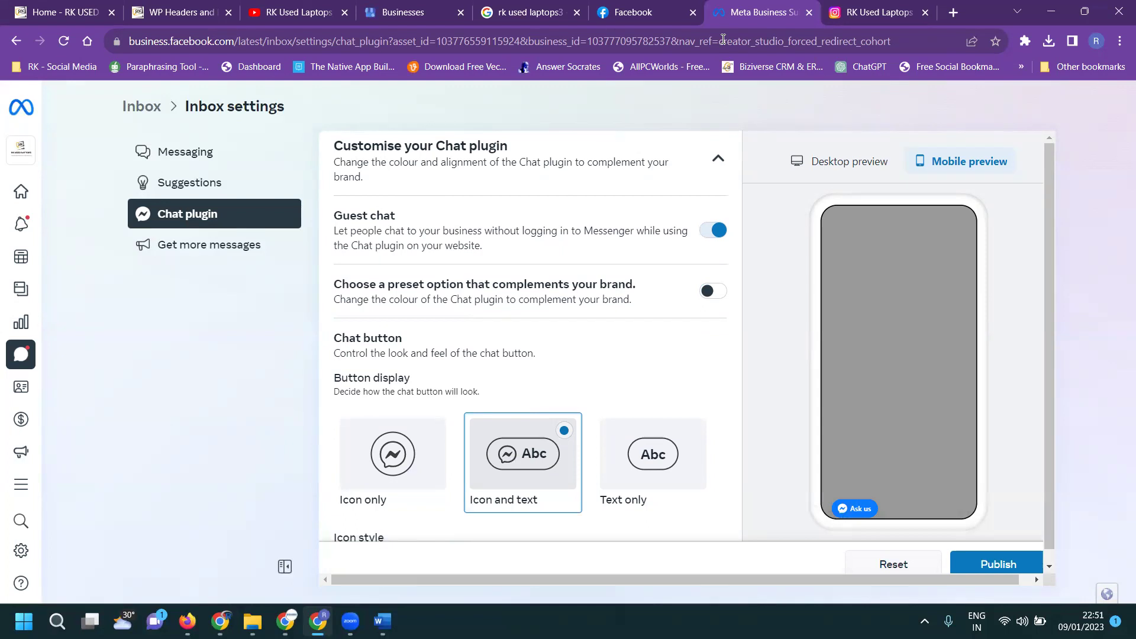
click(220, 621)
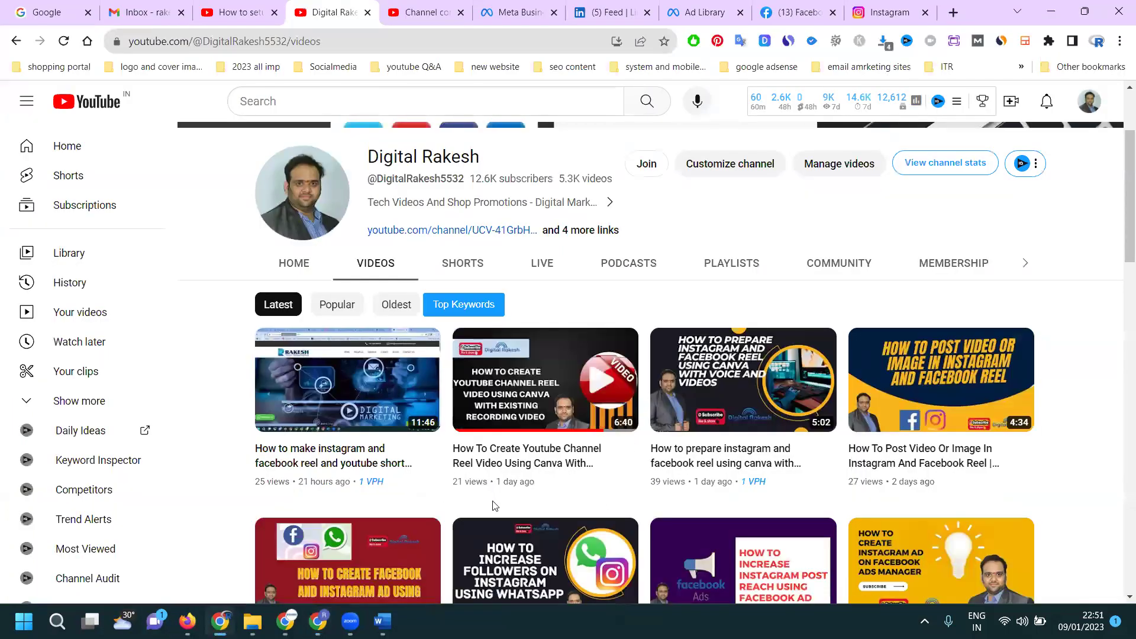
mouse_move(590, 586)
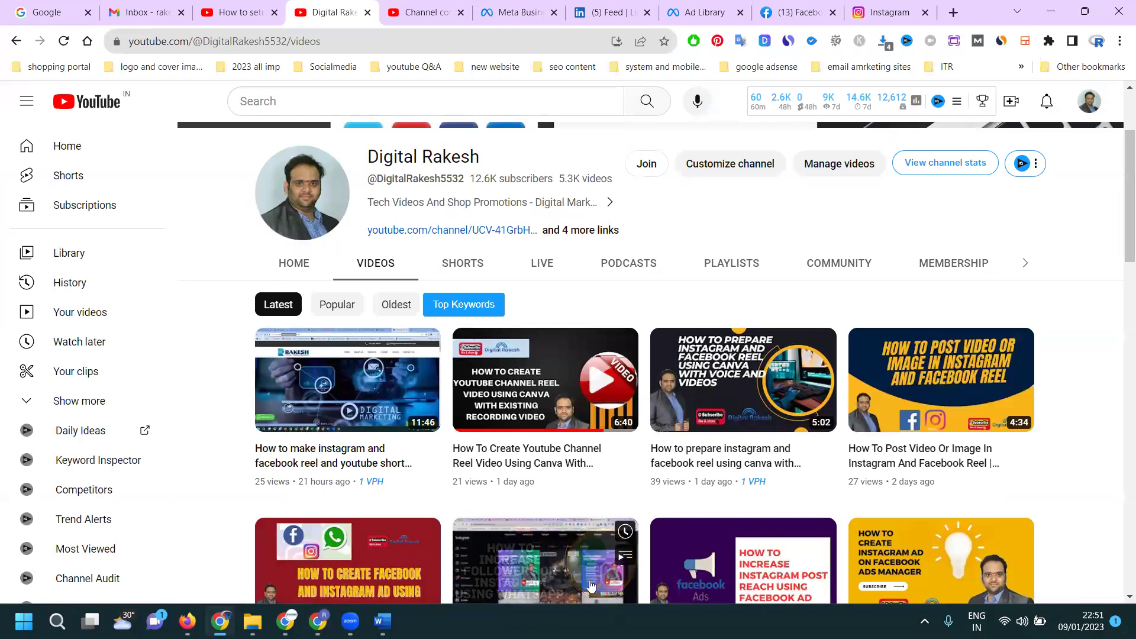